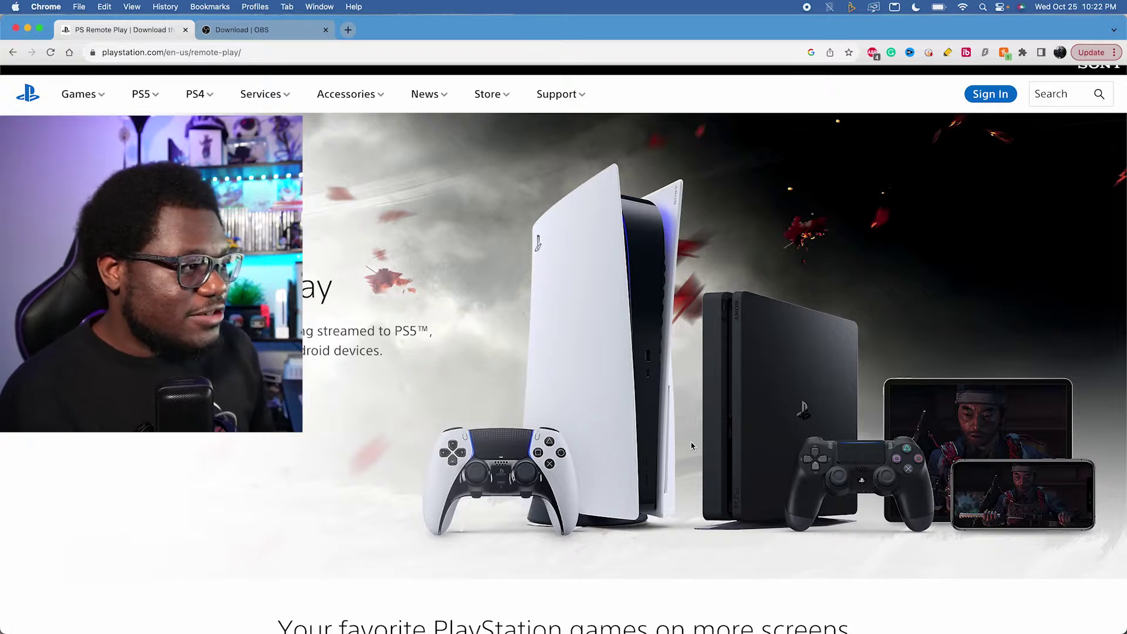
# Step: From the Windows PC and Mac download section, open the PS Remote Play Mac installation instructions
pyautogui.scroll(-10, 691, 445)
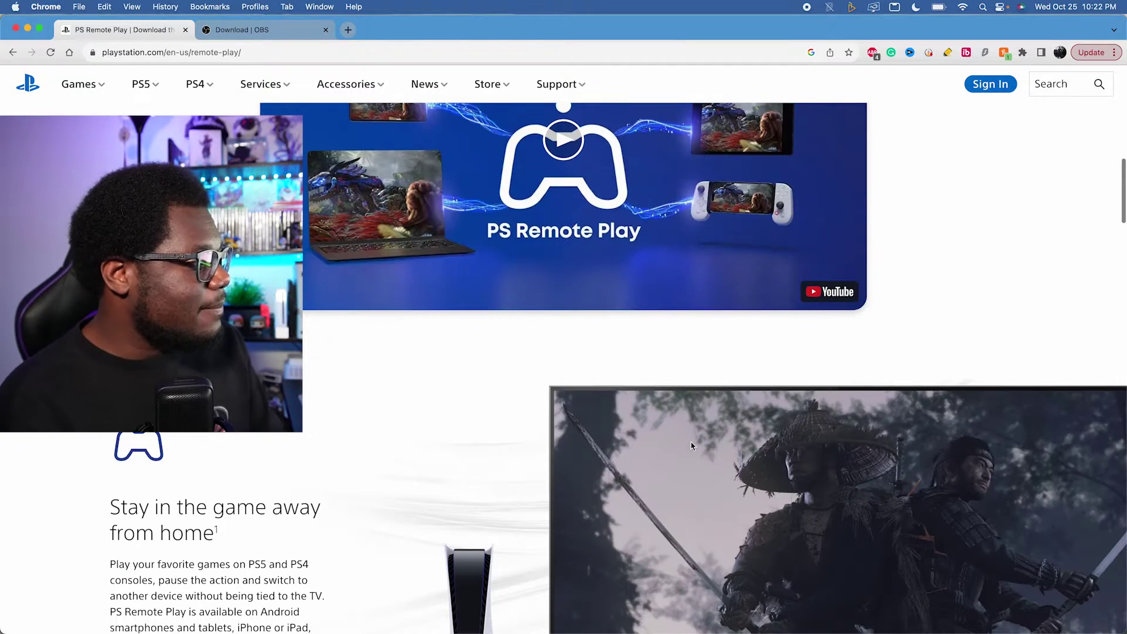
pyautogui.scroll(-7, 692, 442)
pyautogui.scroll(-12, 692, 442)
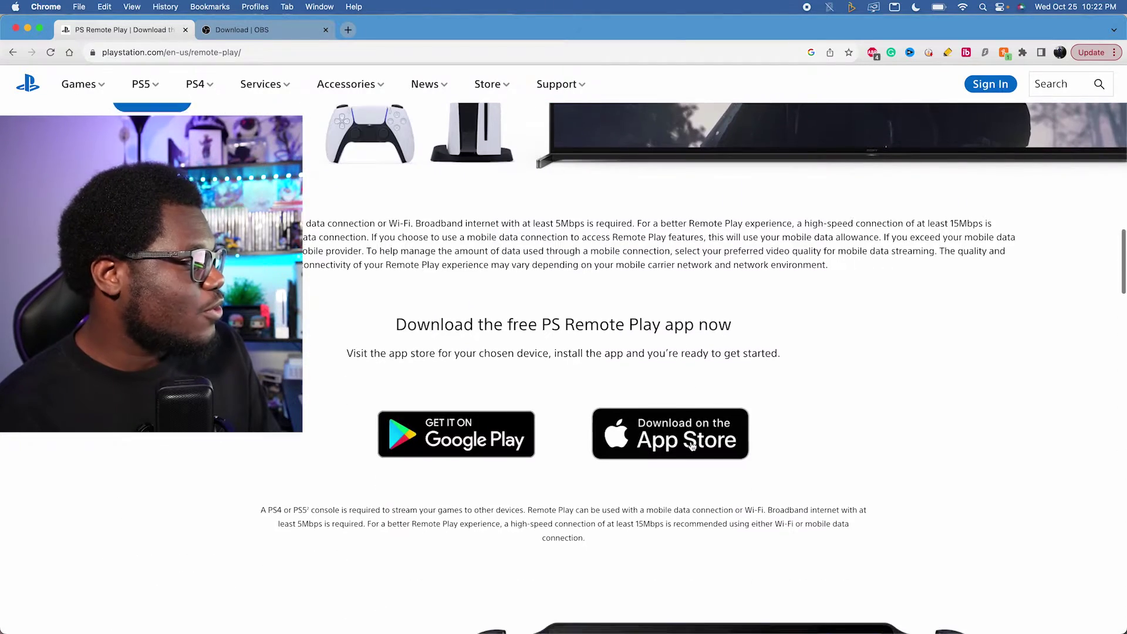
pyautogui.scroll(-12, 692, 445)
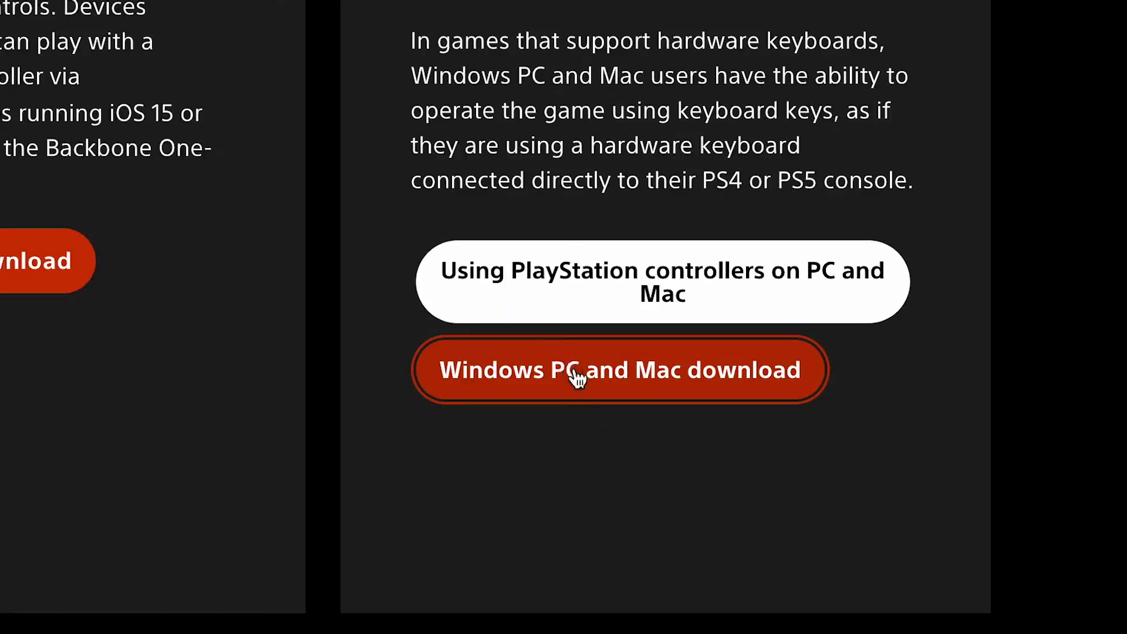
pyautogui.click(678, 398)
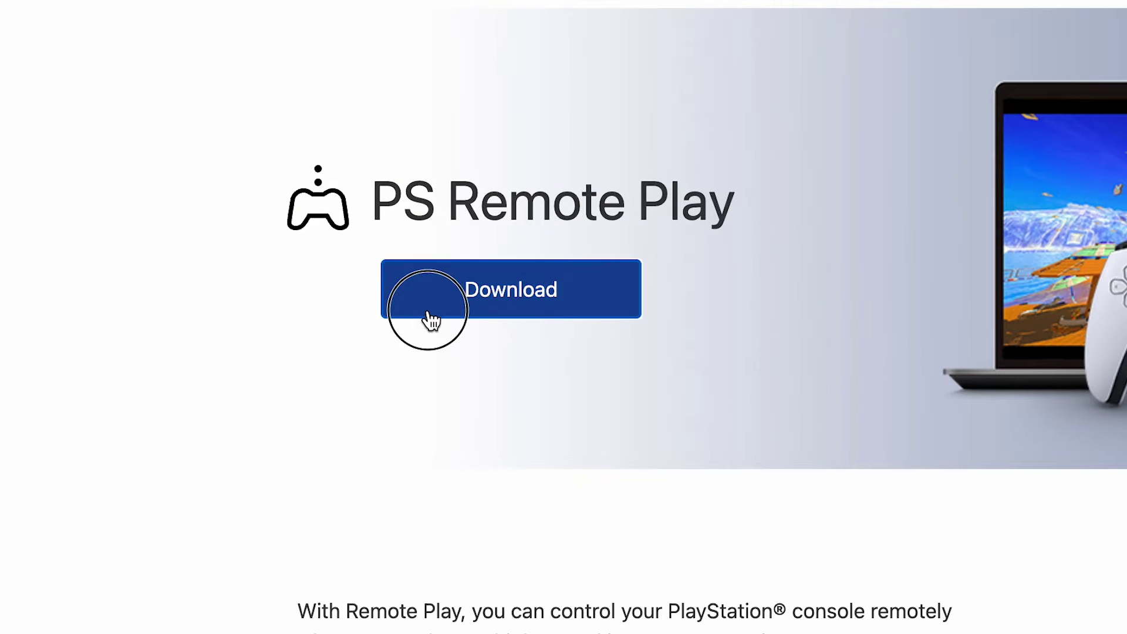
pyautogui.click(431, 315)
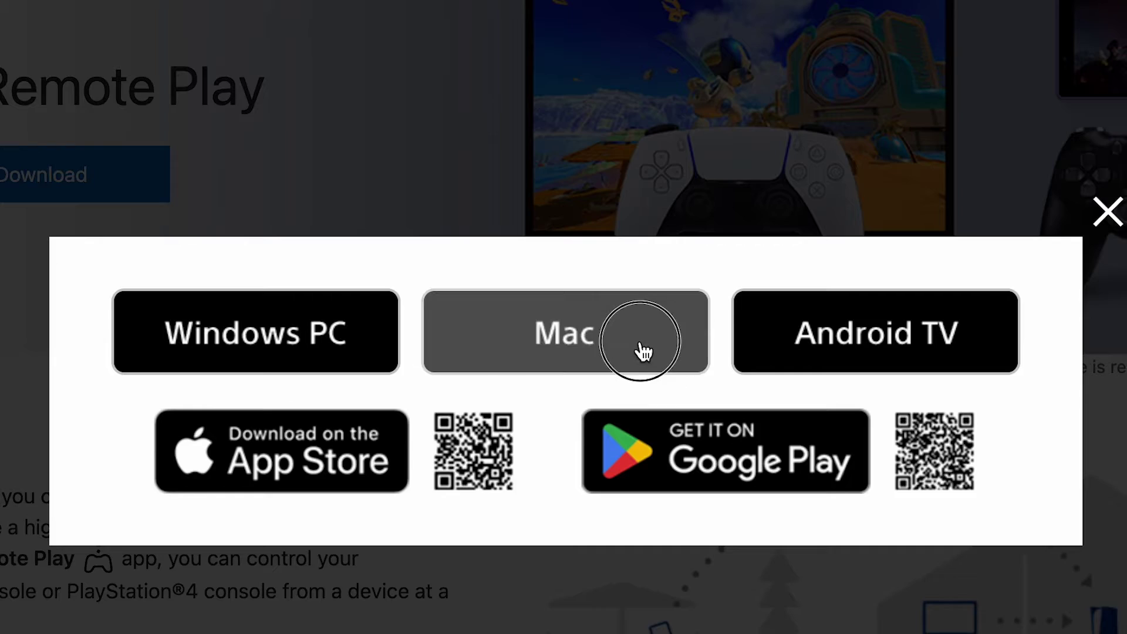
pyautogui.click(644, 351)
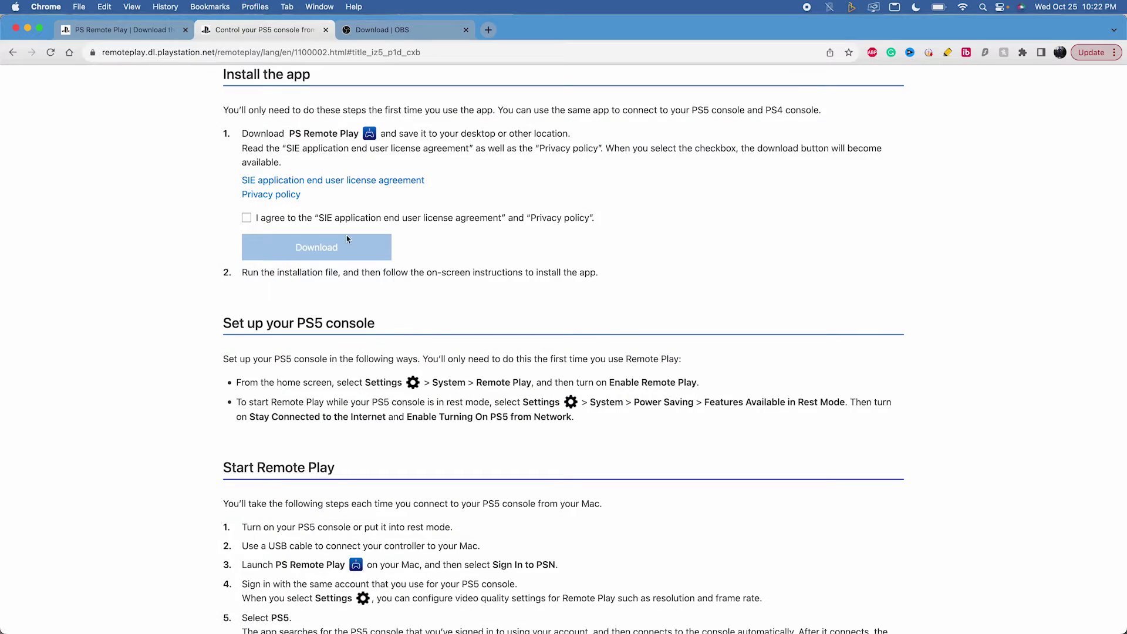
# Step: Under 'Install the app', tick 'I agree' and start the PS Remote Play Mac download
pyautogui.scroll(15, 347, 239)
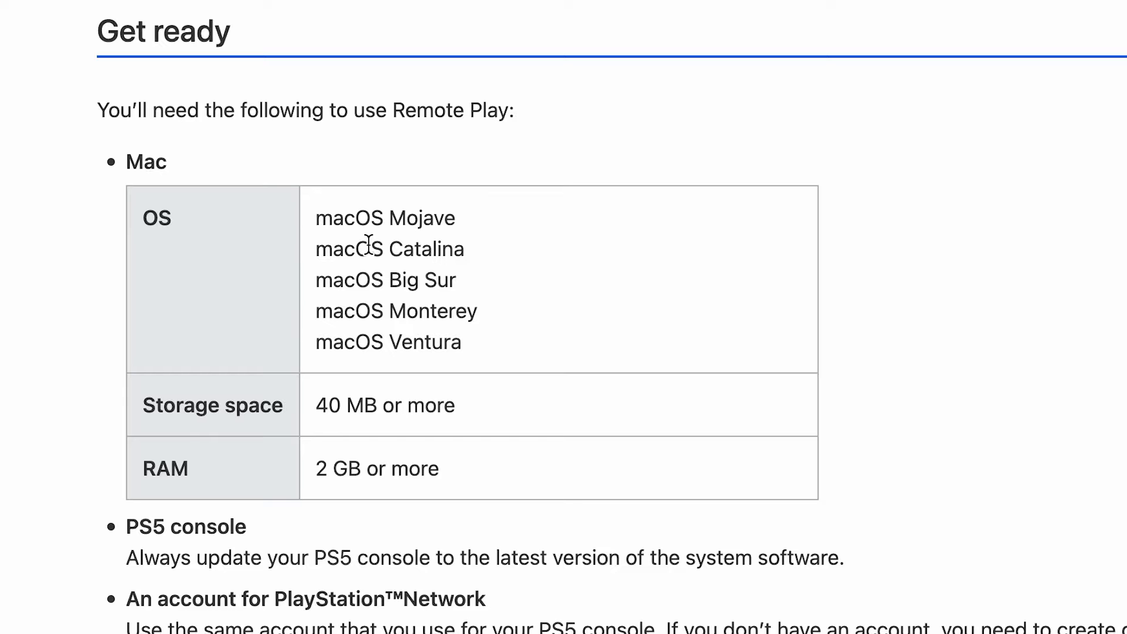
pyautogui.scroll(-2, 369, 245)
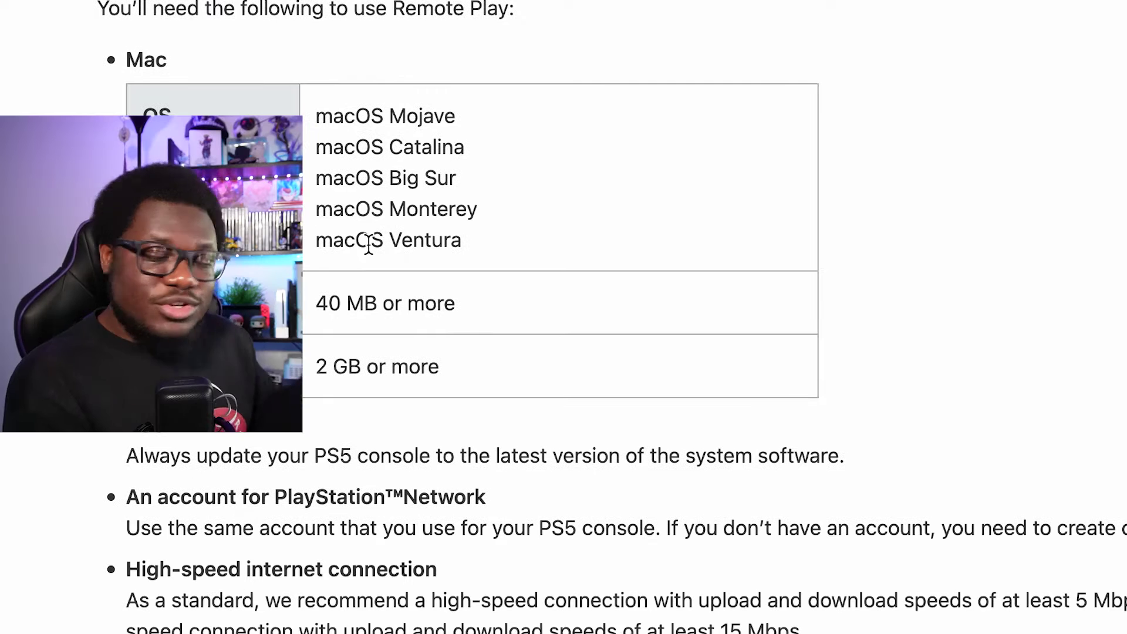
pyautogui.scroll(-1, 369, 246)
pyautogui.scroll(-6, 368, 244)
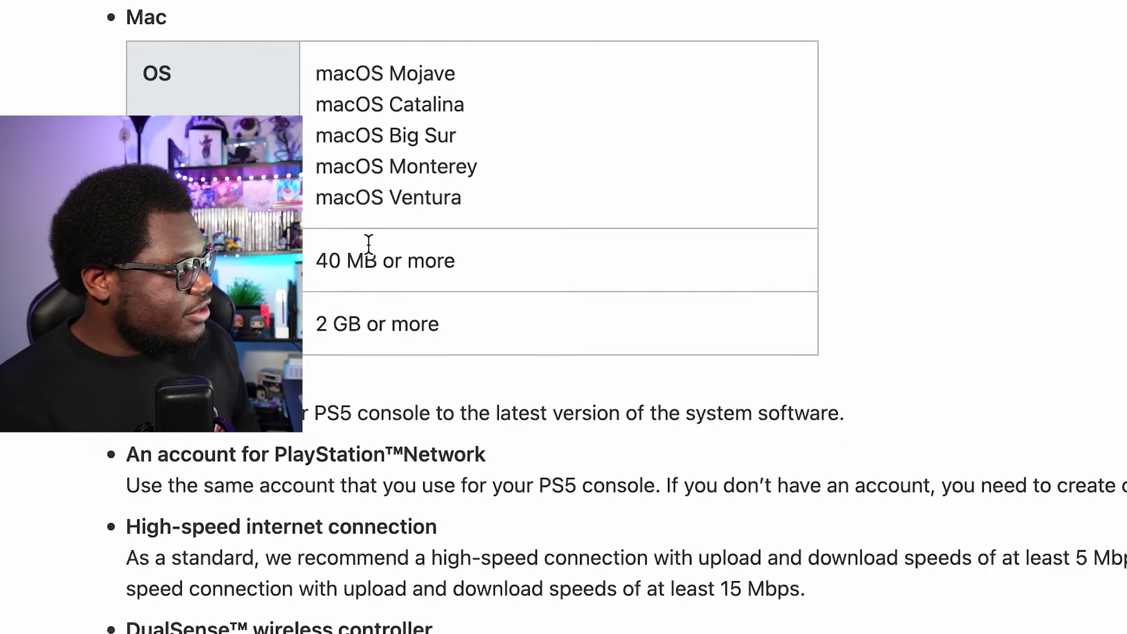
pyautogui.scroll(-10, 367, 242)
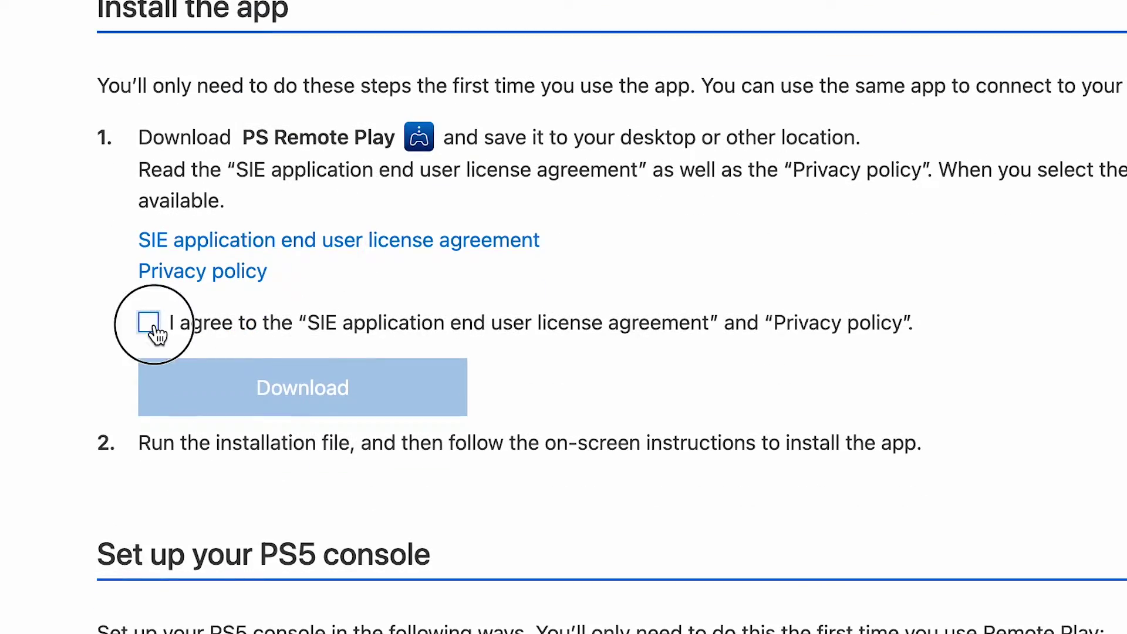
pyautogui.click(149, 323)
pyautogui.click(196, 381)
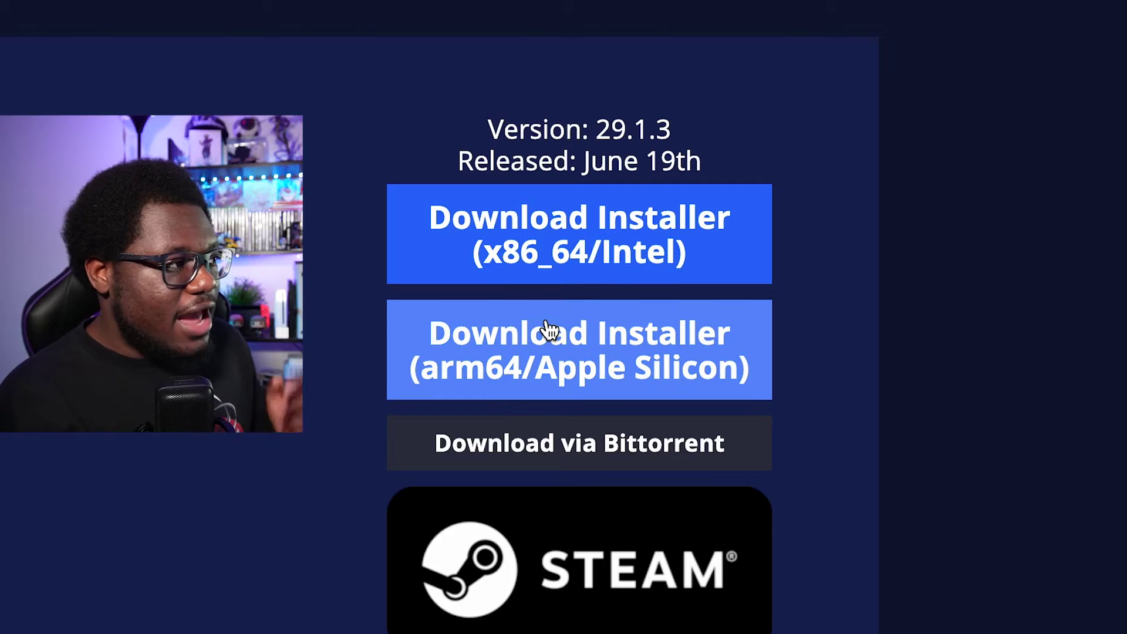
# Step: Download the OBS 29.1.3 arm64/Apple Silicon installer and confirm the M1 Pro chip in About This Mac
pyautogui.click(549, 329)
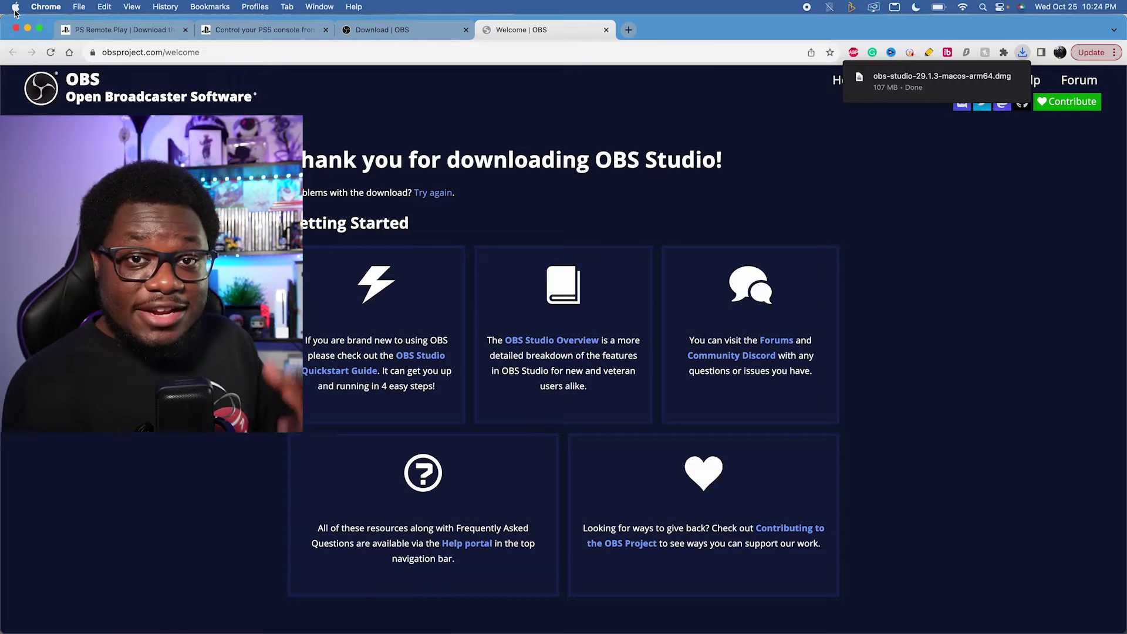
pyautogui.click(15, 8)
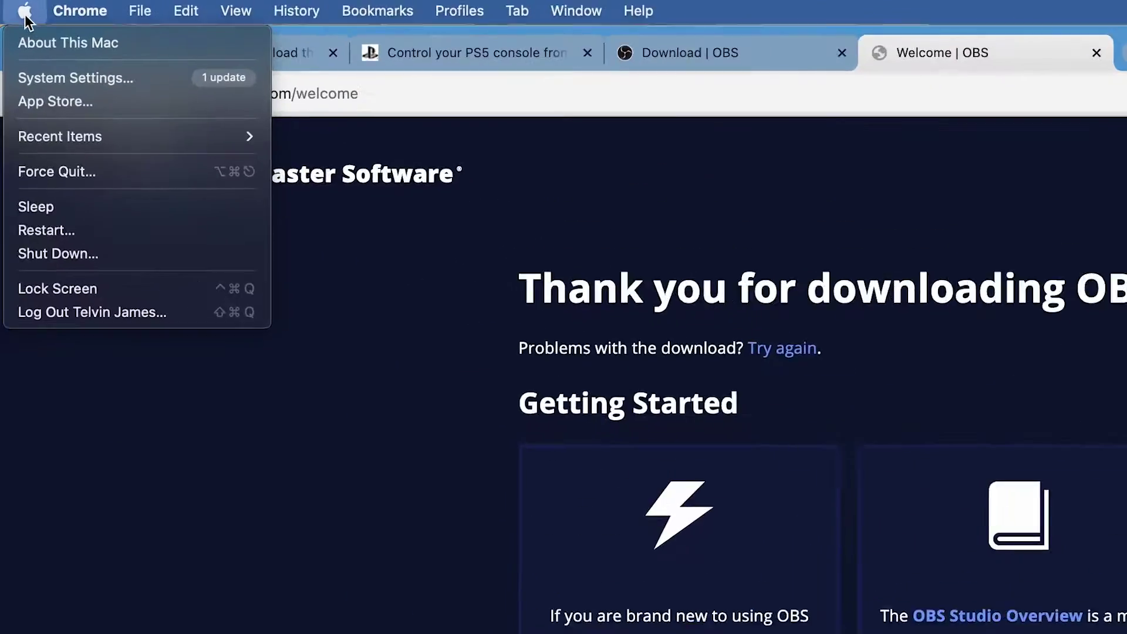
pyautogui.click(79, 60)
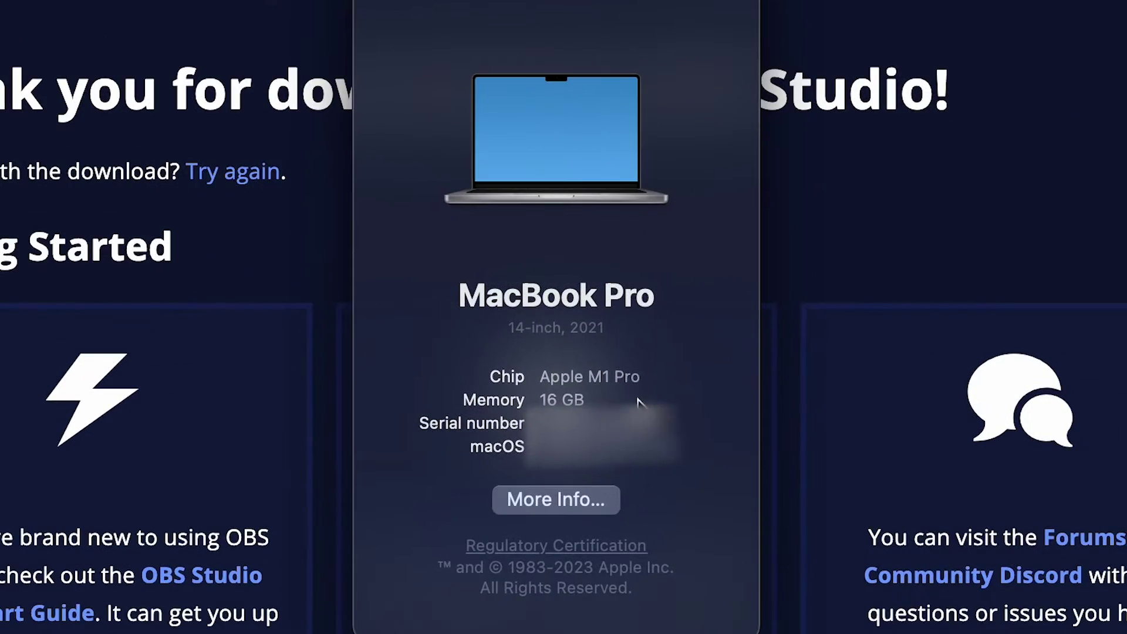
pyautogui.moveTo(533, 382); pyautogui.dragTo(697, 379)
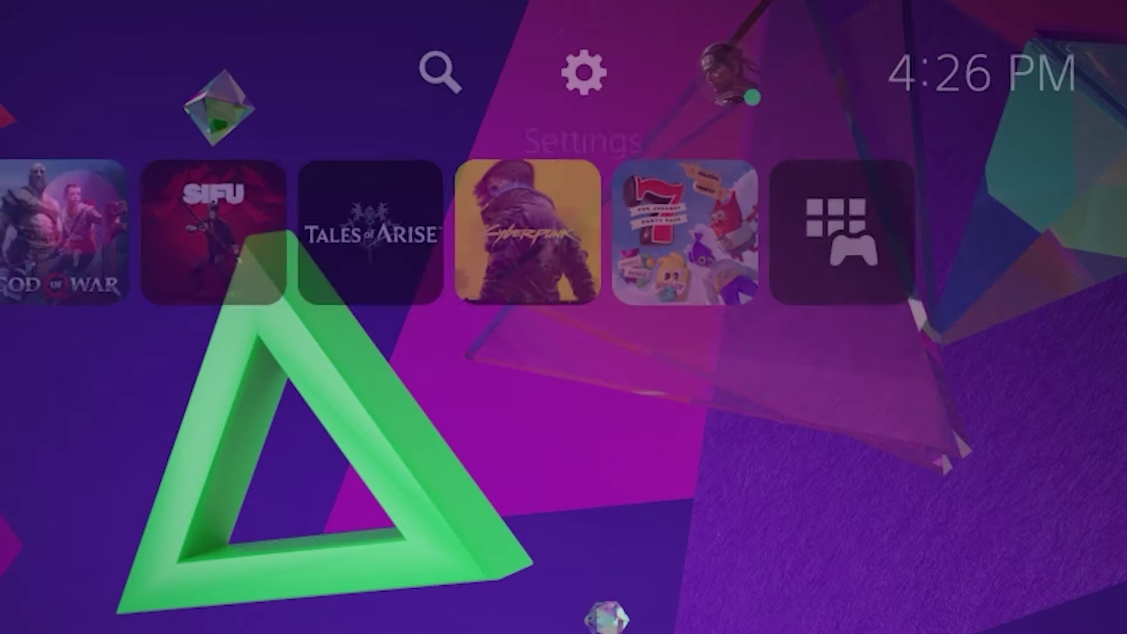
# Step: On the PS5 home screen, go into Settings and open the System page
pyautogui.press('Return')
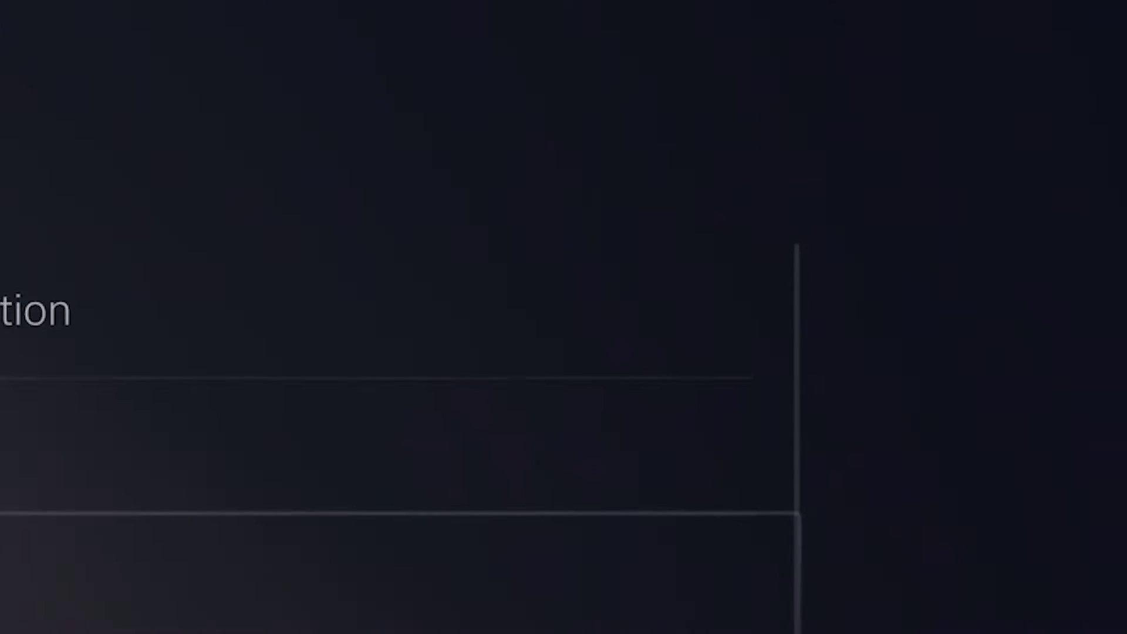
pyautogui.press('Down')
pyautogui.press('Down')
pyautogui.press('Return')
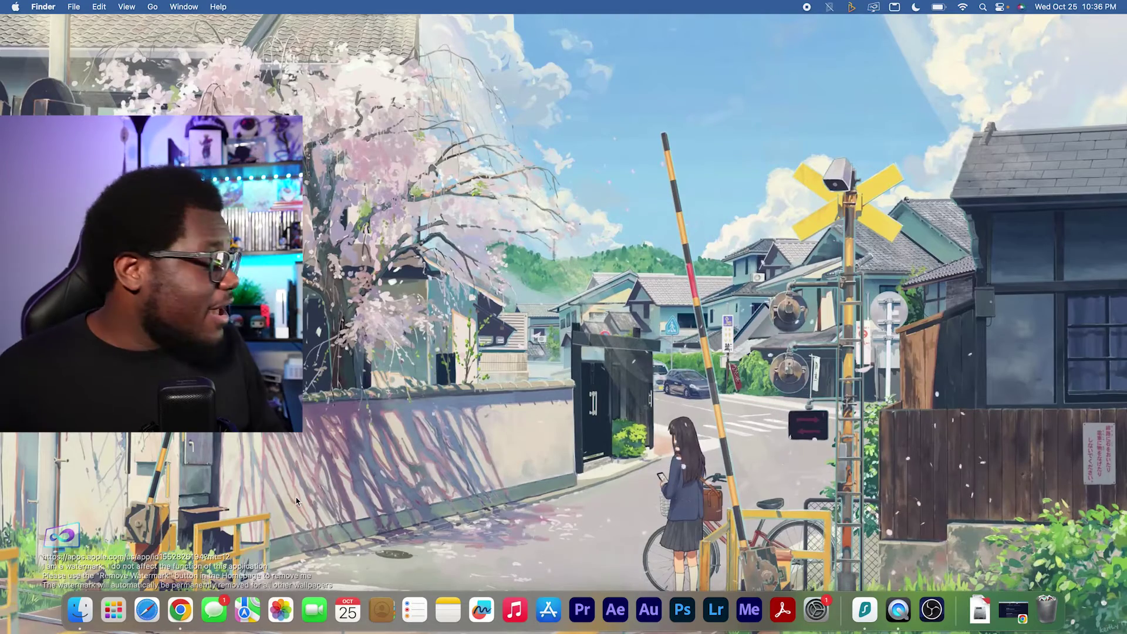
# Step: Launch PS Remote Play from the second page of Launchpad
pyautogui.click(112, 611)
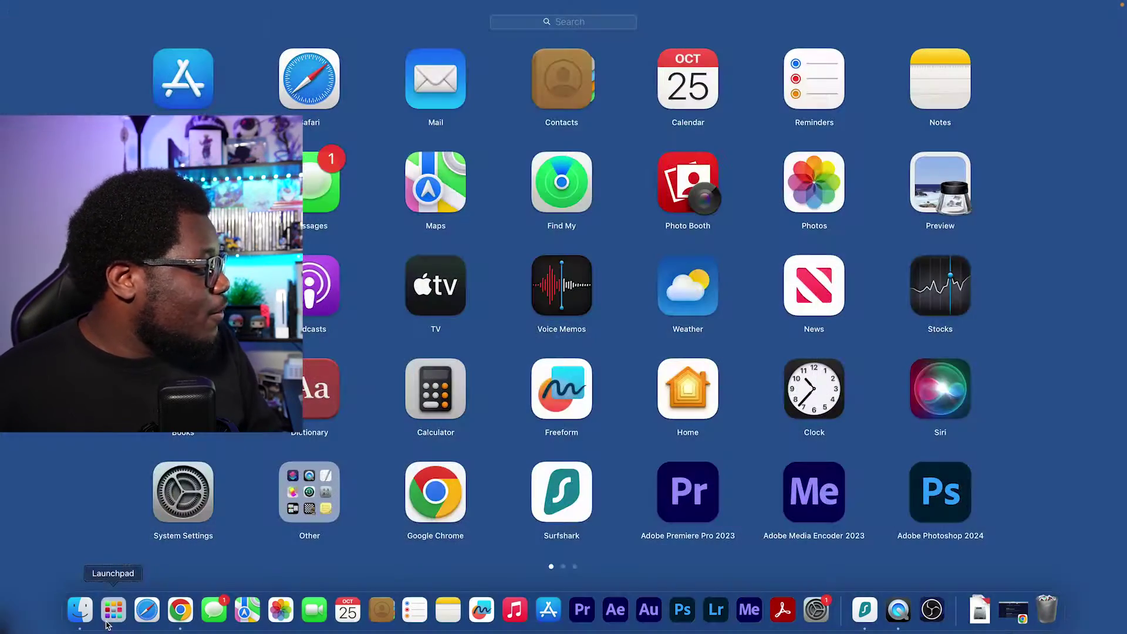
pyautogui.hscroll(5, 509, 485)
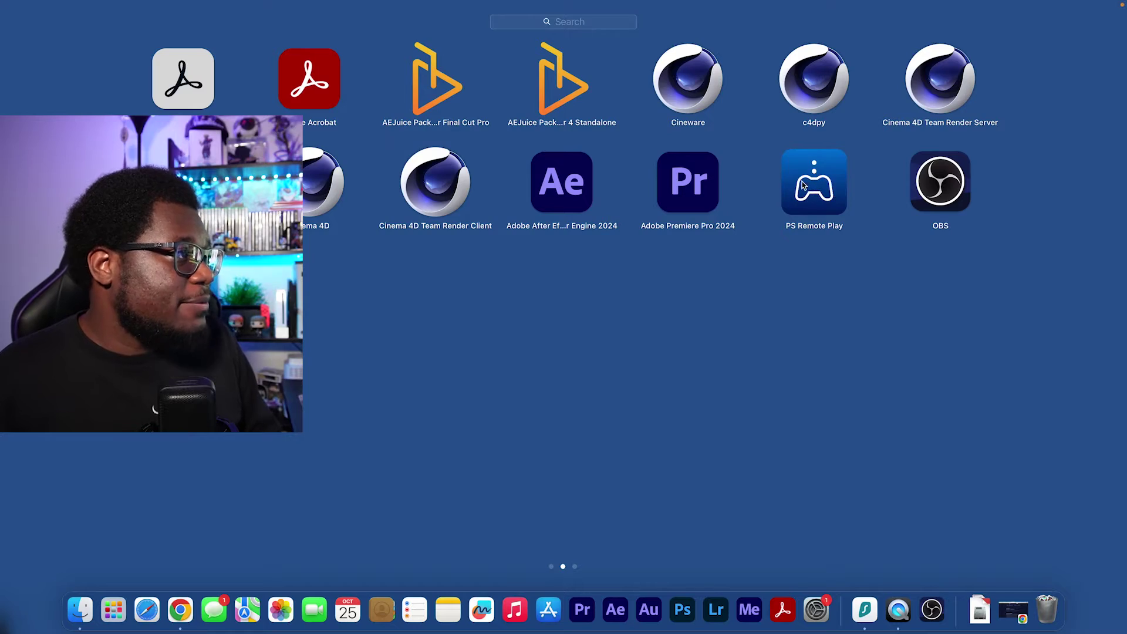
pyautogui.click(802, 181)
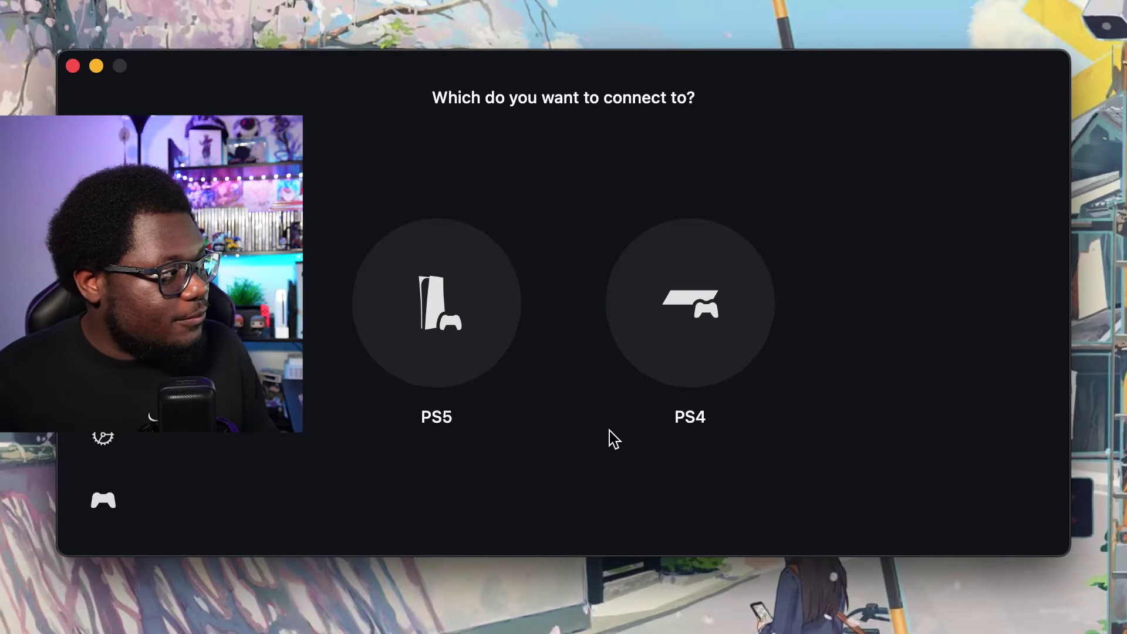
# Step: Connect Remote Play to the PS5 and move its window slightly lower
pyautogui.click(437, 303)
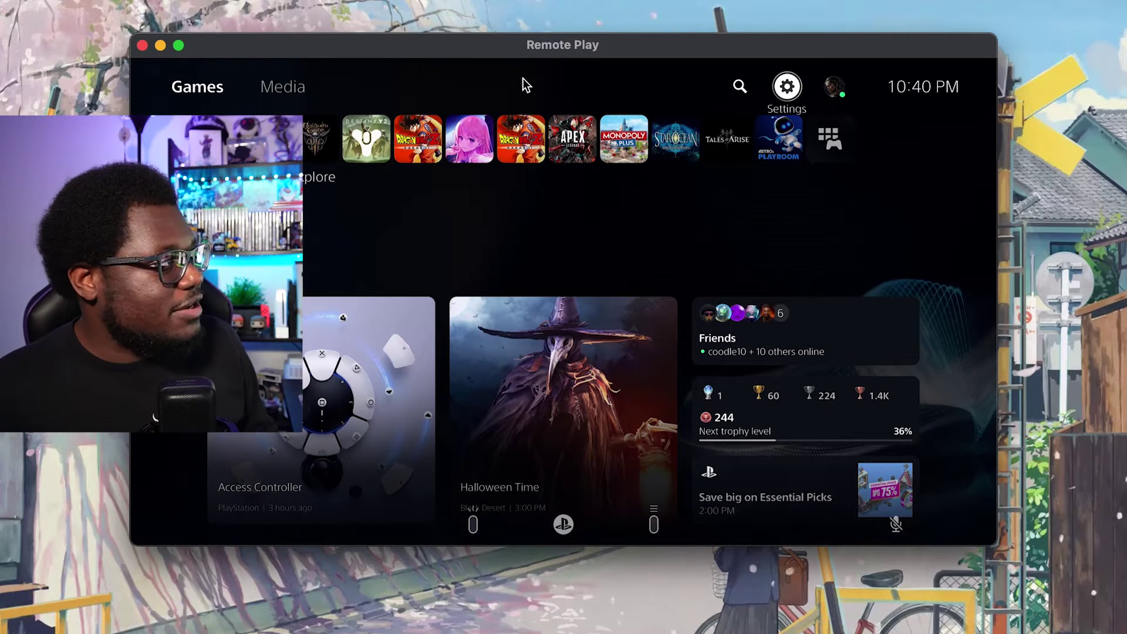
pyautogui.moveTo(548, 53); pyautogui.dragTo(545, 69)
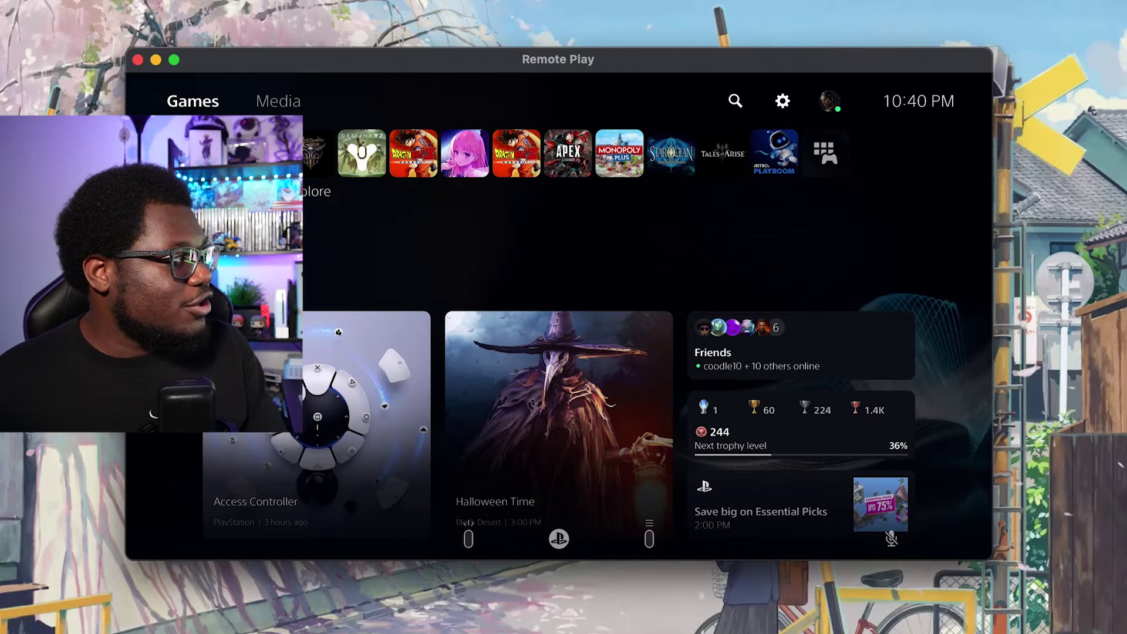
# Step: Move along the PS5 home row back to the PlayStation Store
pyautogui.press('Right')
pyautogui.press('Left')
pyautogui.press('Left')
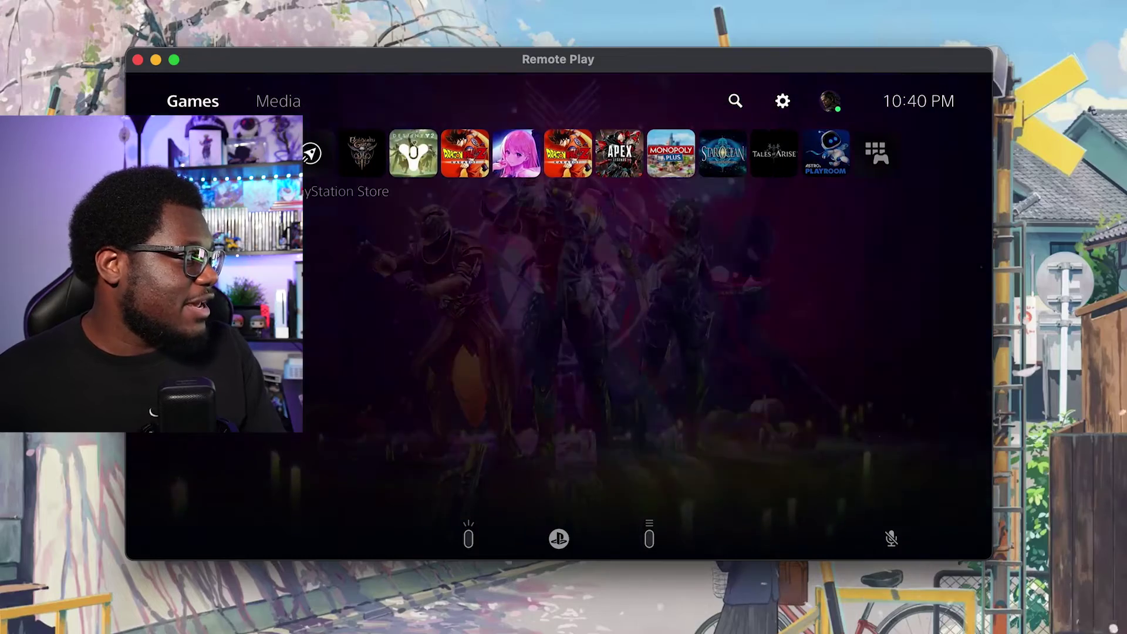
pyautogui.press('Down')
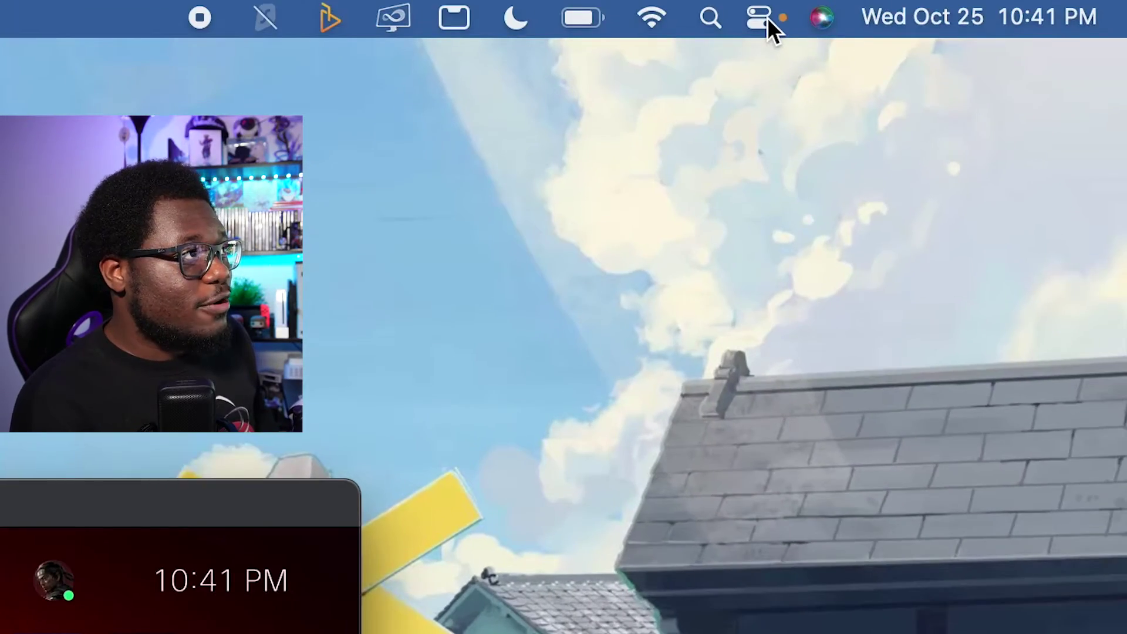
# Step: Pair the DualSense Wireless Controller with the Mac from Bluetooth's Nearby Devices list
pyautogui.click(767, 18)
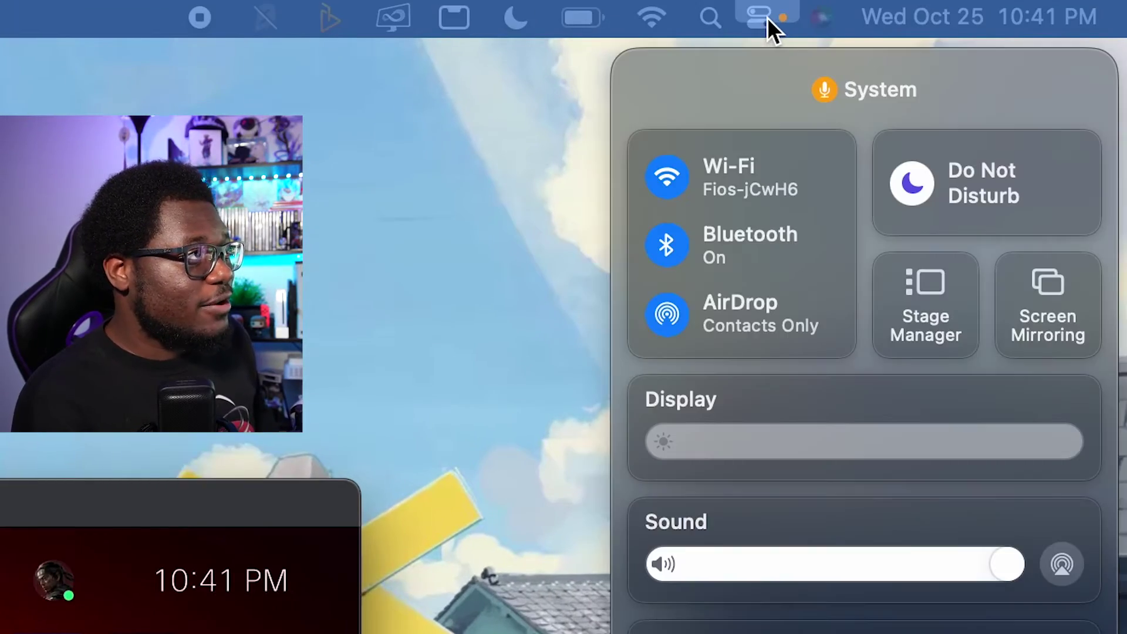
pyautogui.click(728, 242)
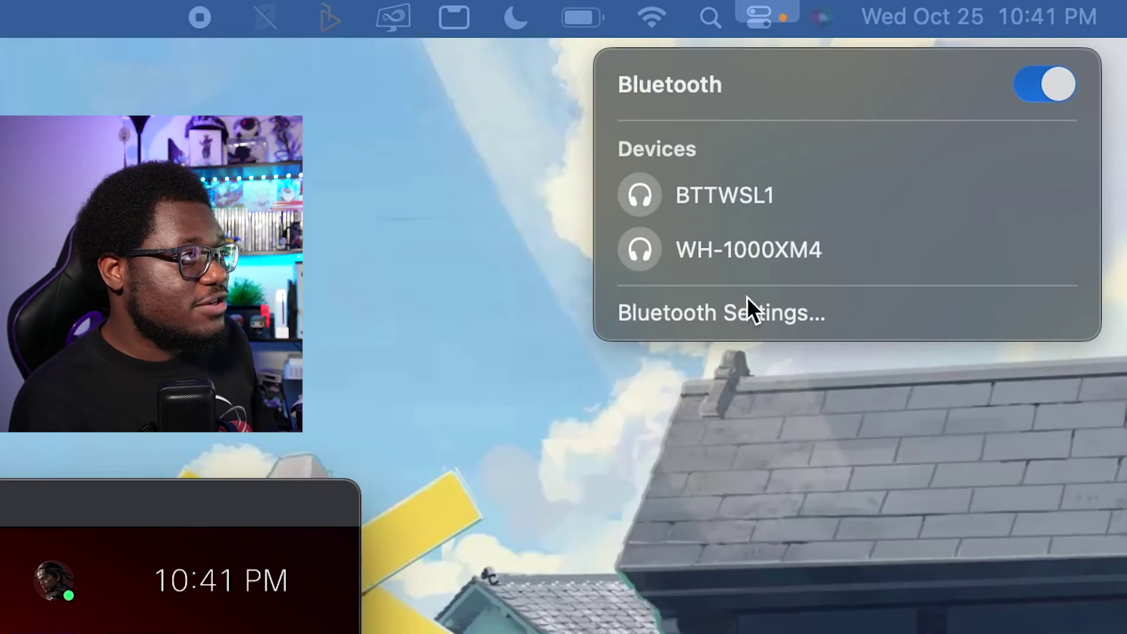
pyautogui.click(753, 349)
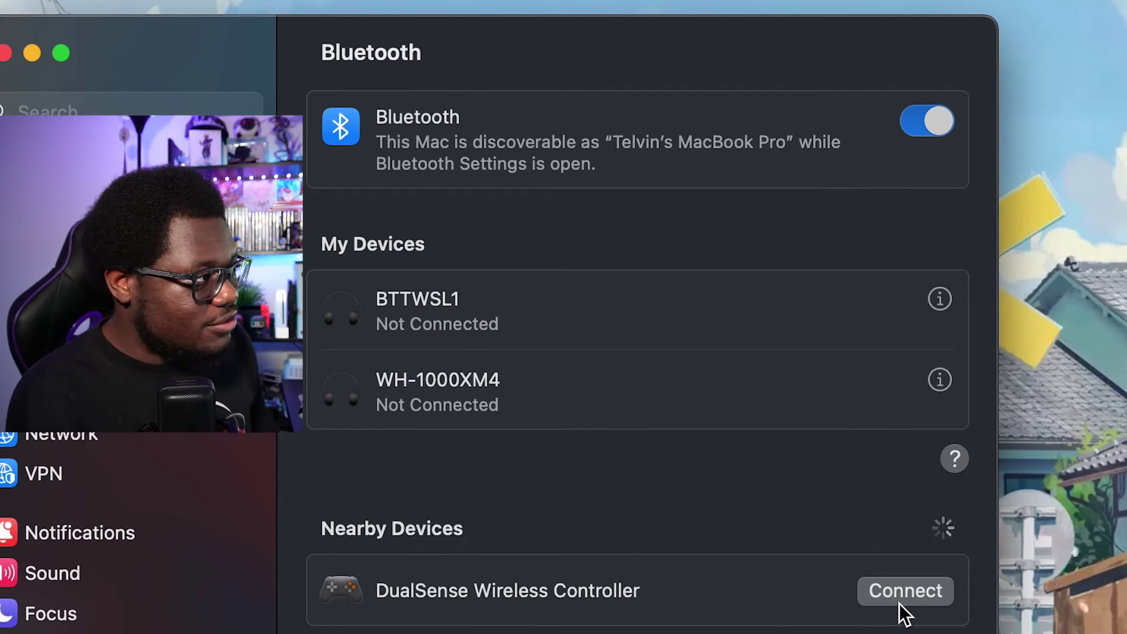
pyautogui.click(899, 603)
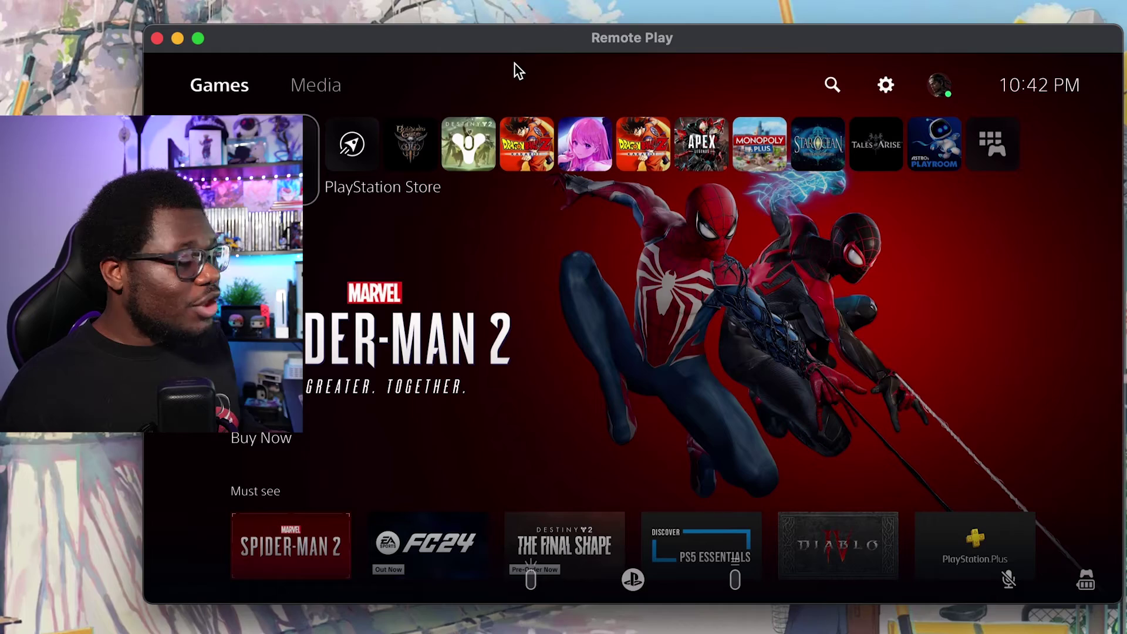
# Step: Step the PS5 home selection from PlayStation Store past Explore onto Destiny 2
pyautogui.press('Right')
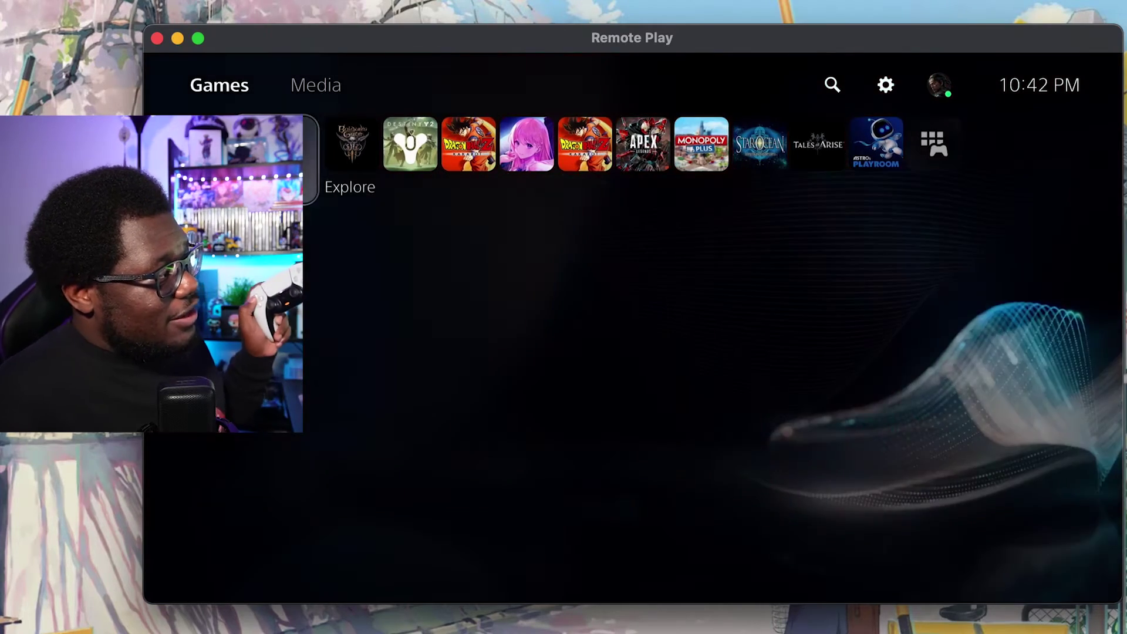
pyautogui.press('Left')
pyautogui.press('Right')
pyautogui.press('Right')
pyautogui.press('Right')
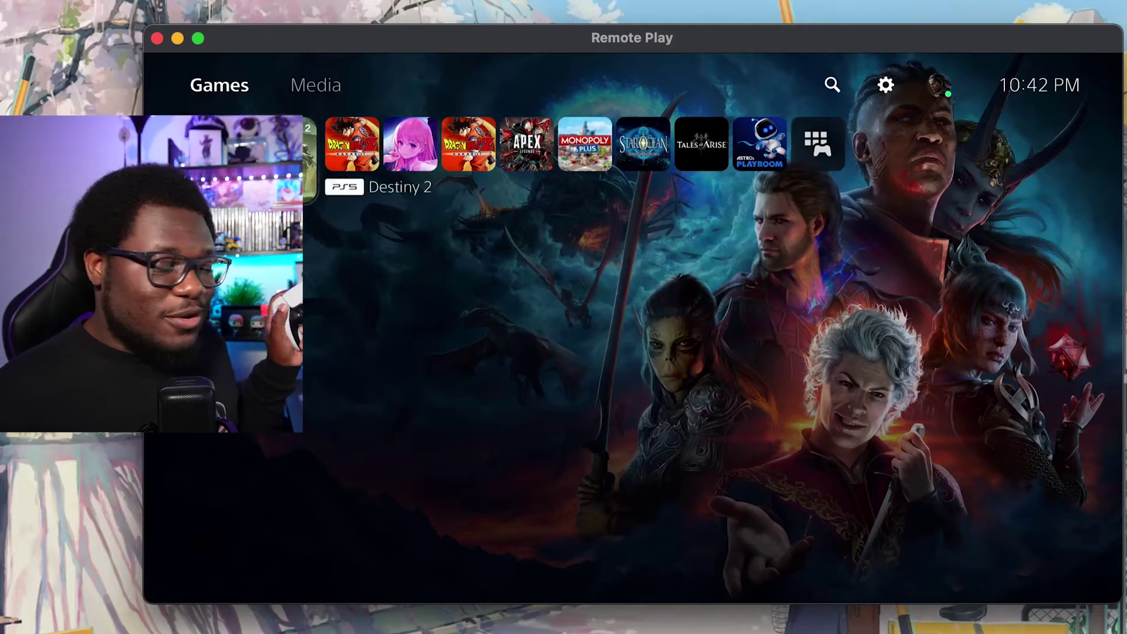
pyautogui.press('Right')
pyautogui.press('Left')
pyautogui.press('Left')
pyautogui.press('Left')
pyautogui.press('Left')
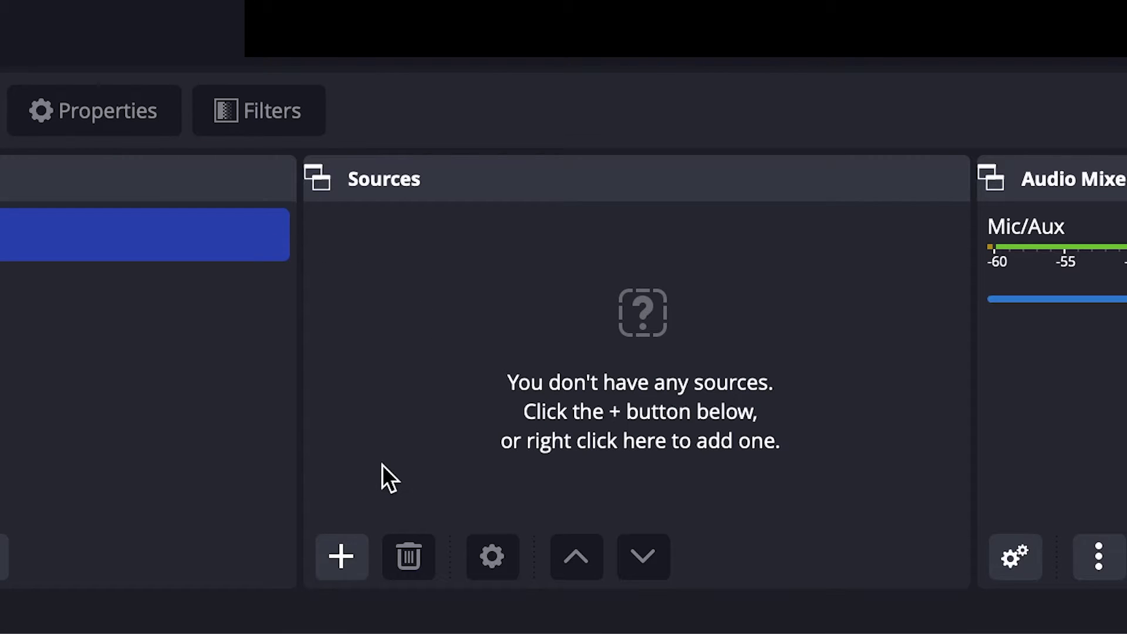
# Step: Add a macOS Screen Capture source to the scene, keeping its name as Game
pyautogui.click(357, 540)
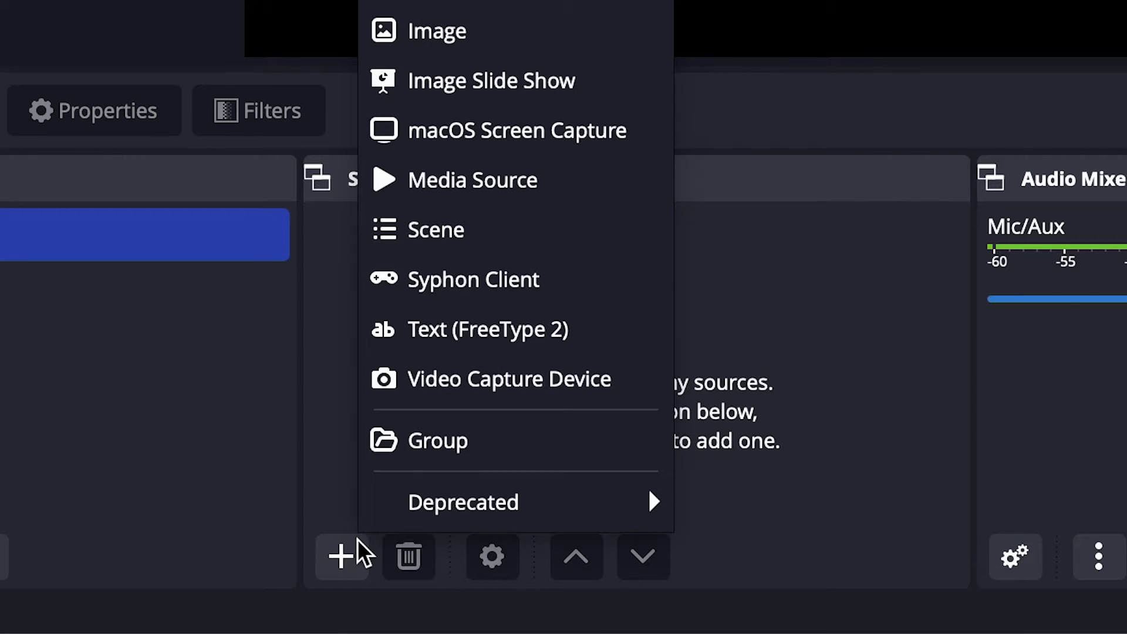
pyautogui.moveTo(395, 512)
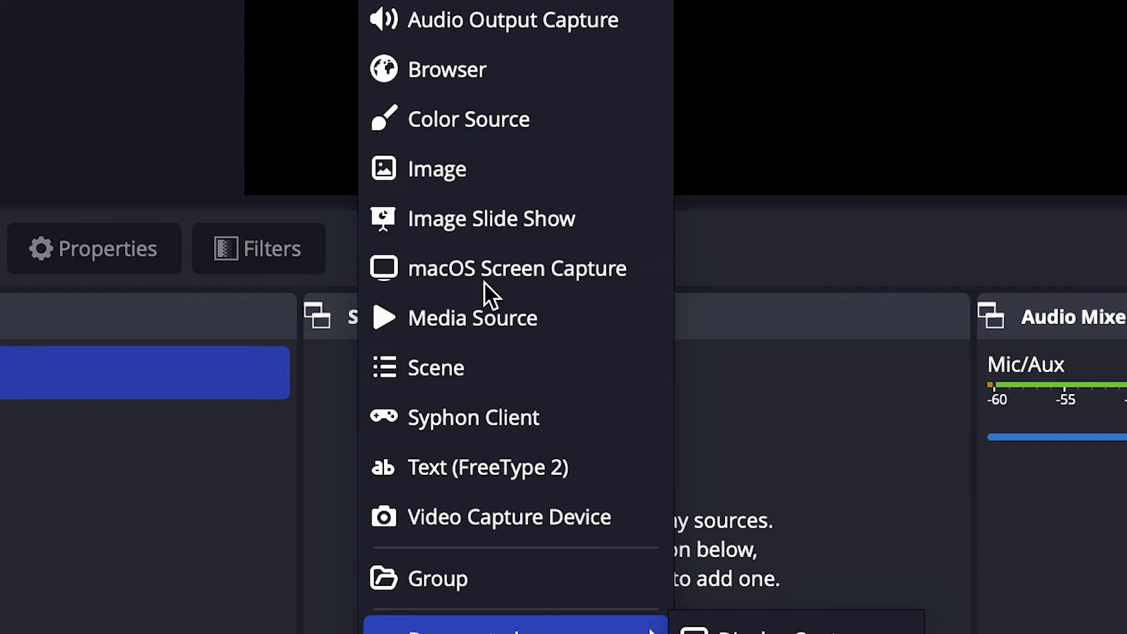
pyautogui.click(468, 270)
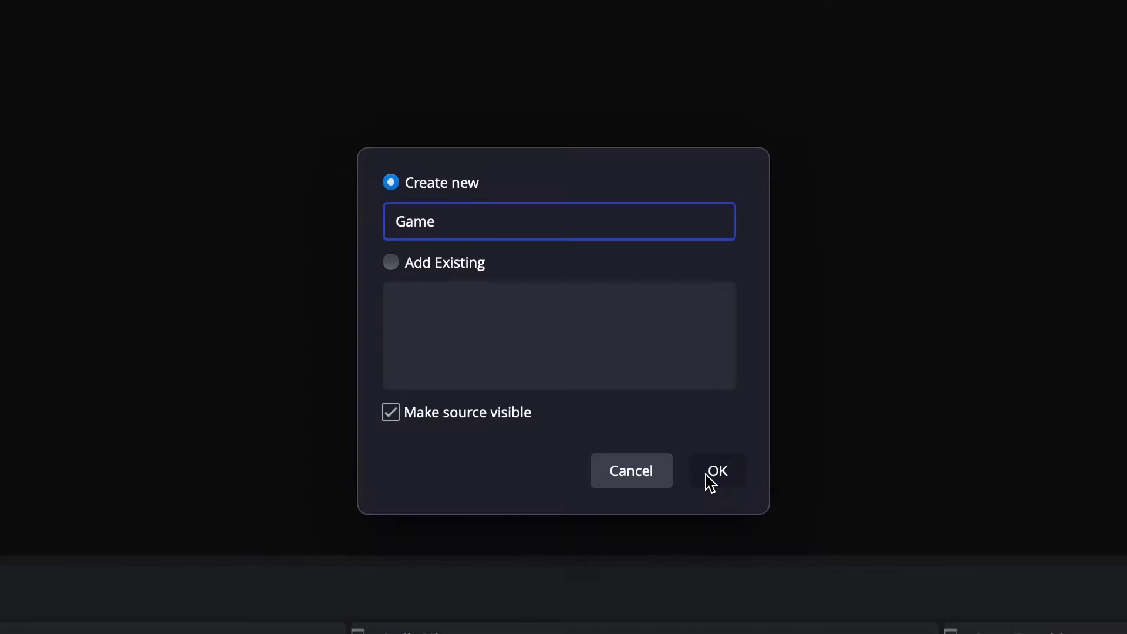
pyautogui.click(708, 475)
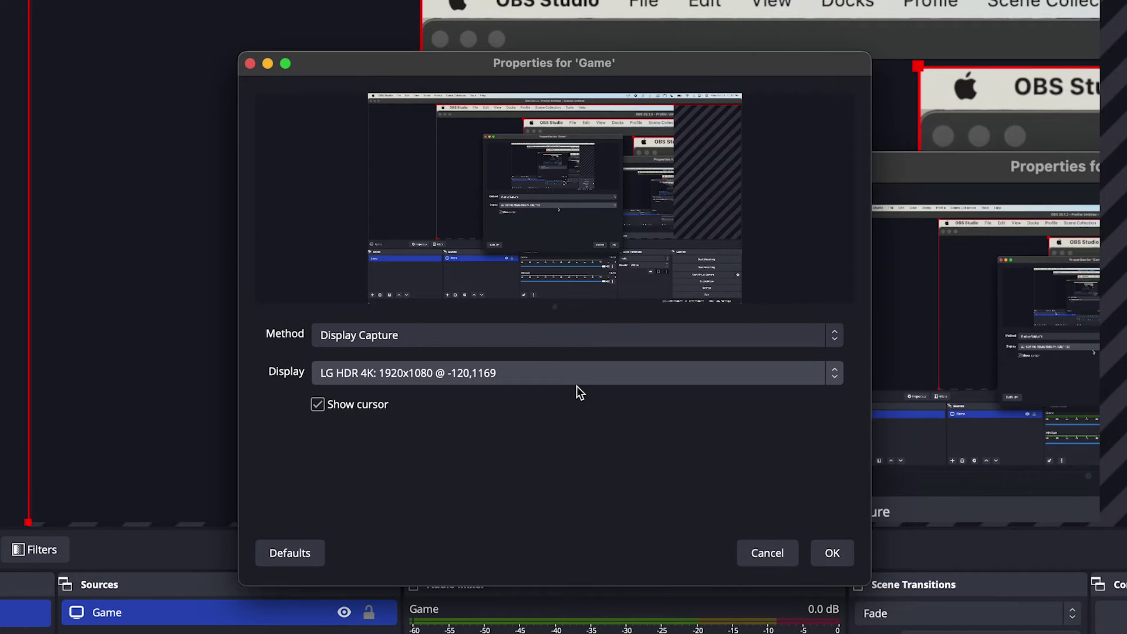
# Step: Switch the Game source to Window Capture of the '[PS Remote Play] Remote Play' window and confirm
pyautogui.click(358, 335)
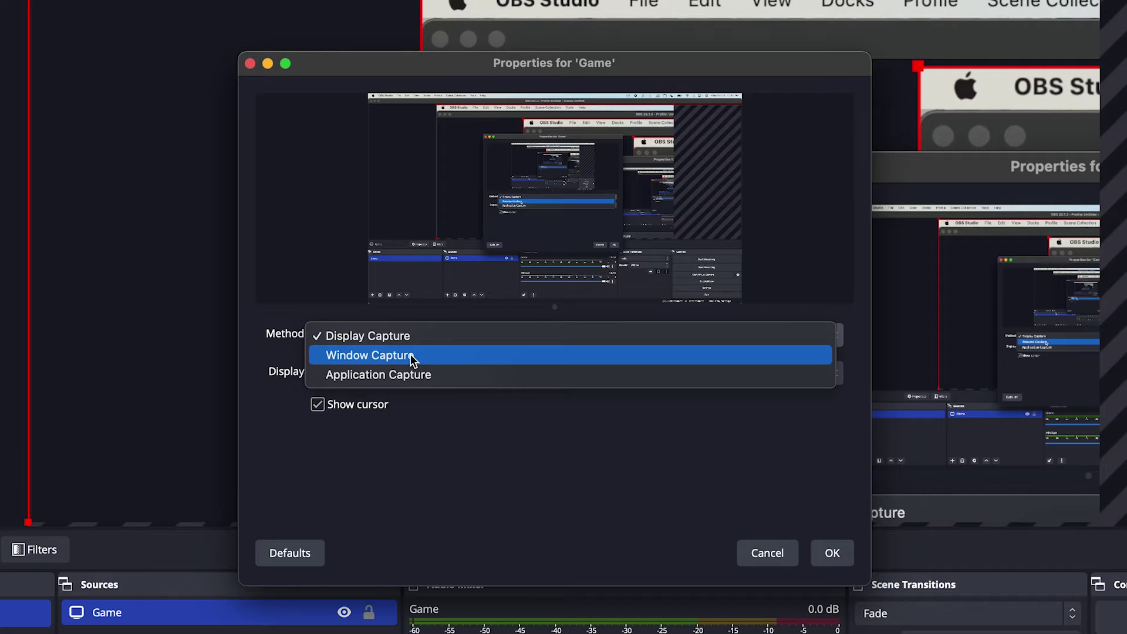
pyautogui.click(410, 354)
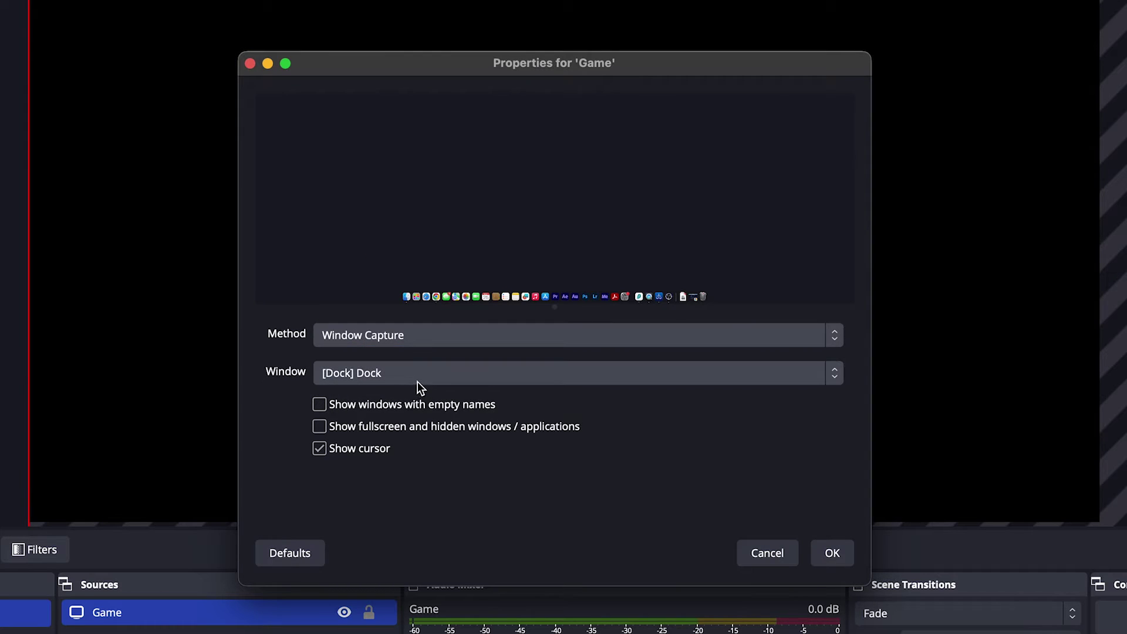
pyautogui.click(409, 381)
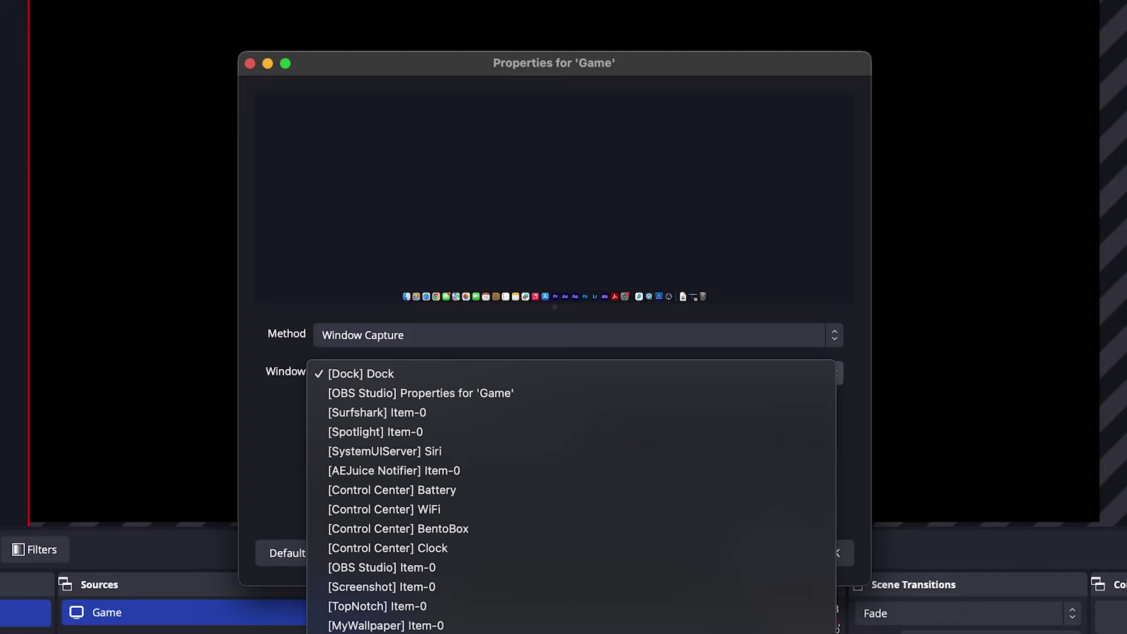
pyautogui.click(674, 444)
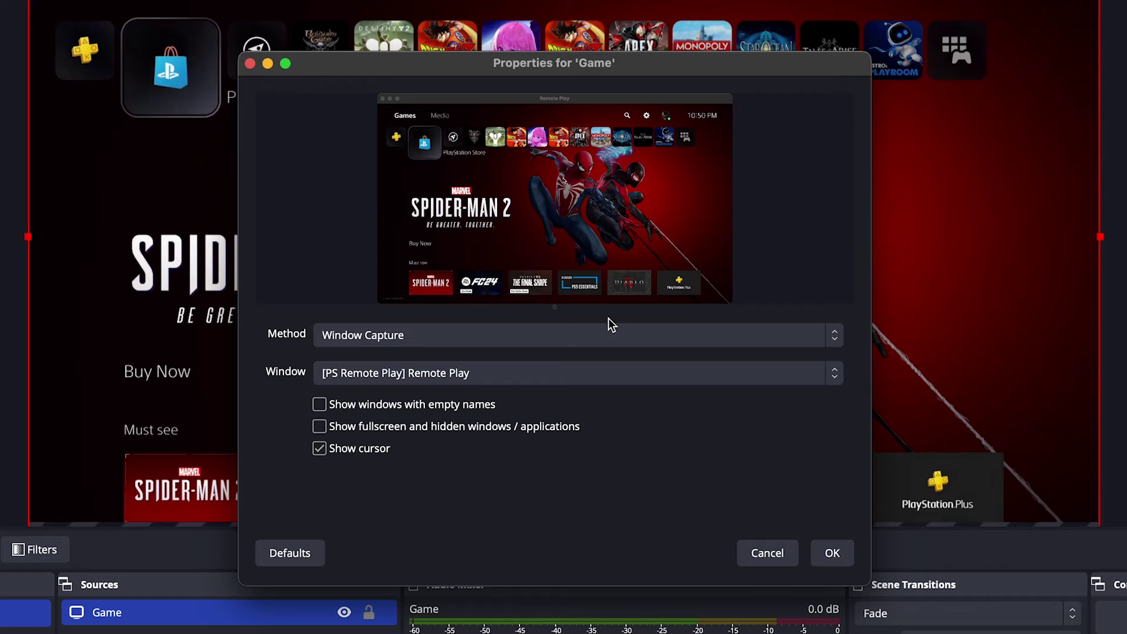
pyautogui.click(833, 553)
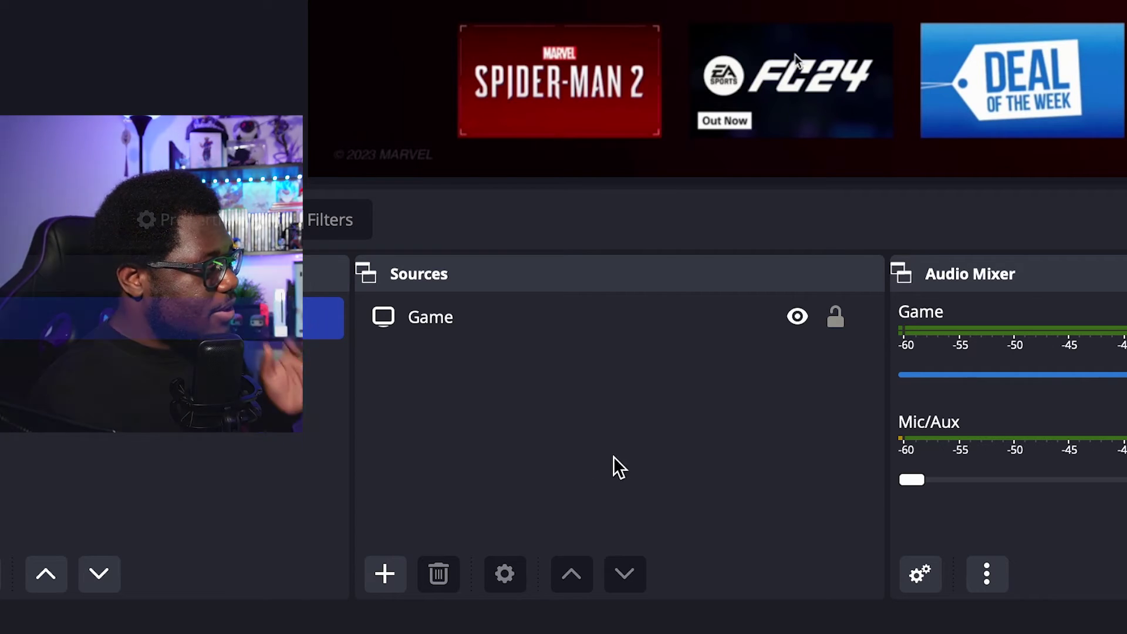
# Step: Create a new Audio Input Capture source with its Device set to the CMTECK microphone
pyautogui.click(385, 576)
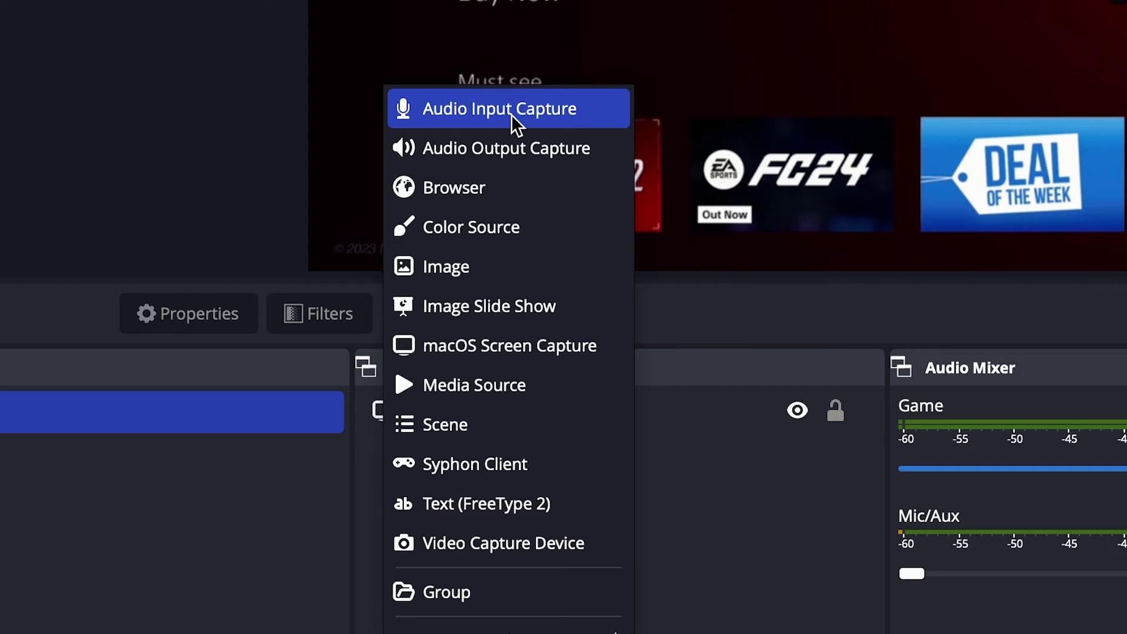
pyautogui.click(512, 115)
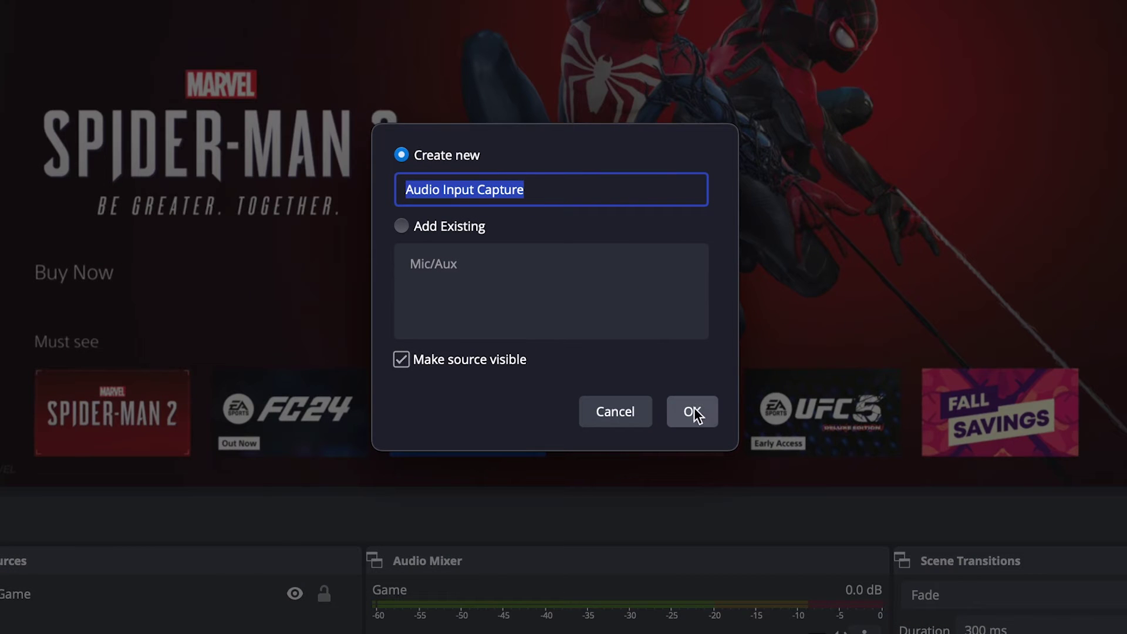
pyautogui.click(693, 412)
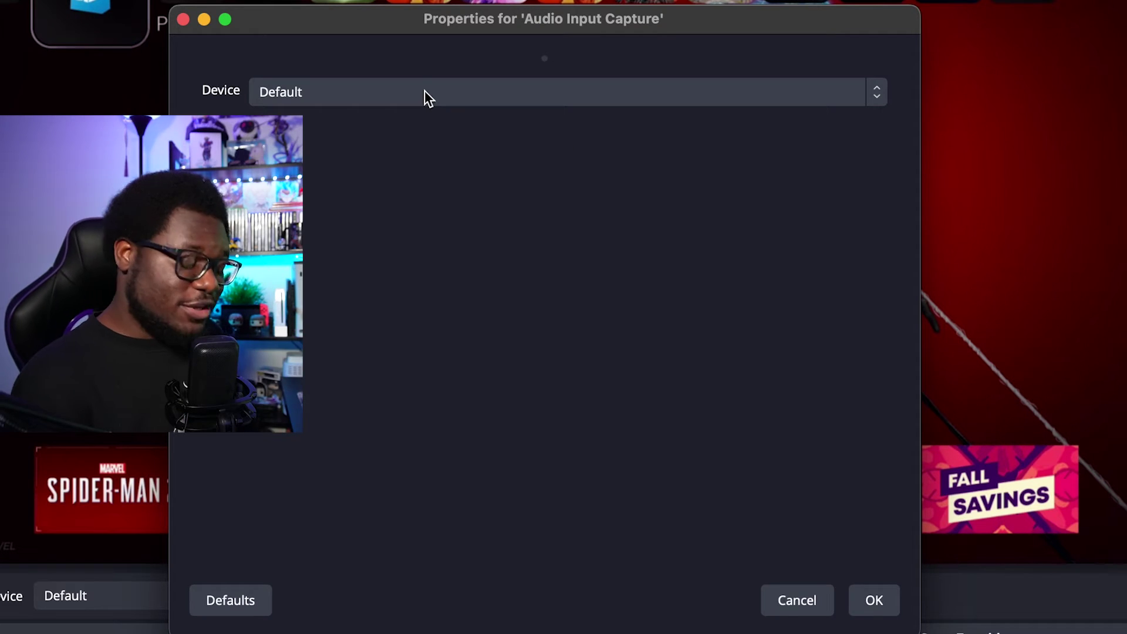
pyautogui.click(425, 94)
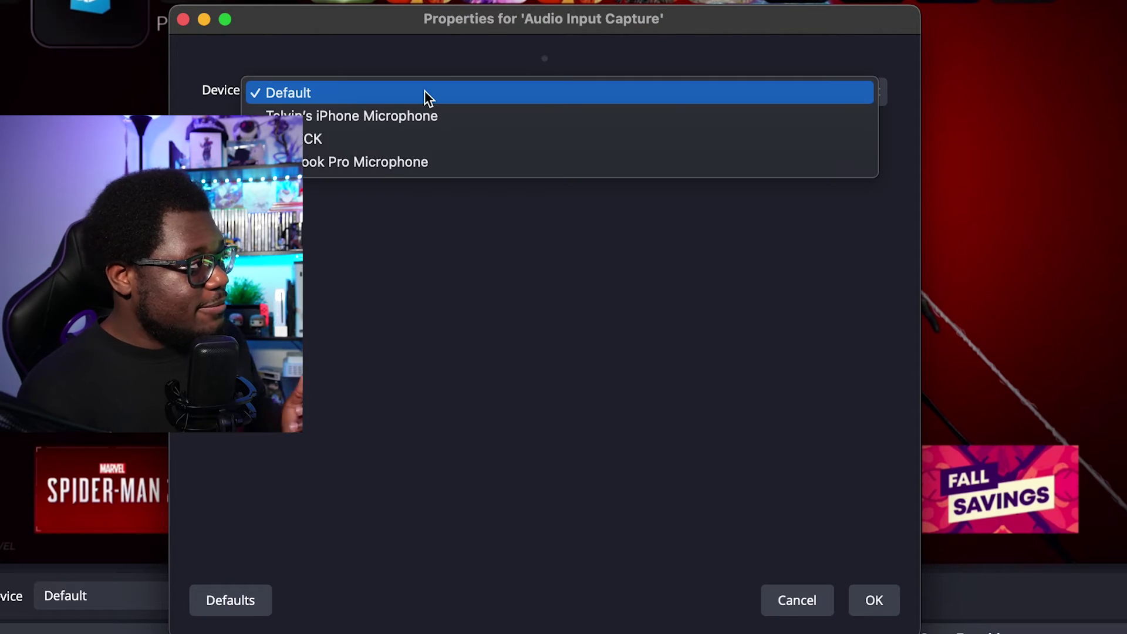
pyautogui.click(420, 138)
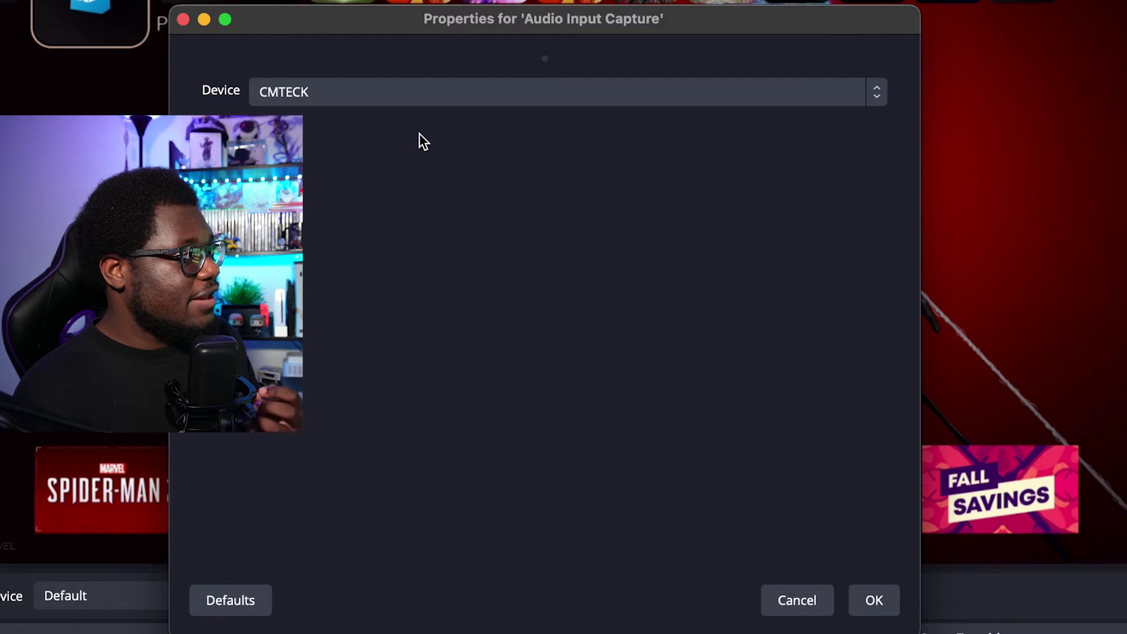
pyautogui.click(870, 600)
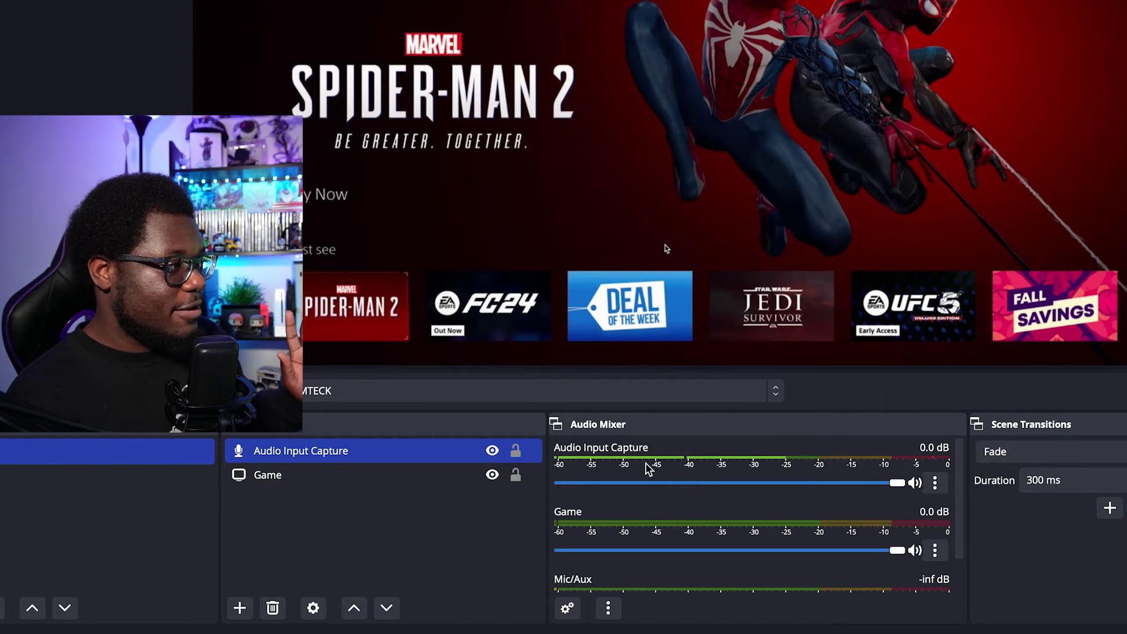
# Step: Lower the microphone fader to -1.2 dB and open its Audio Monitoring choices in Advanced Audio Properties
pyautogui.moveTo(888, 493); pyautogui.dragTo(736, 485)
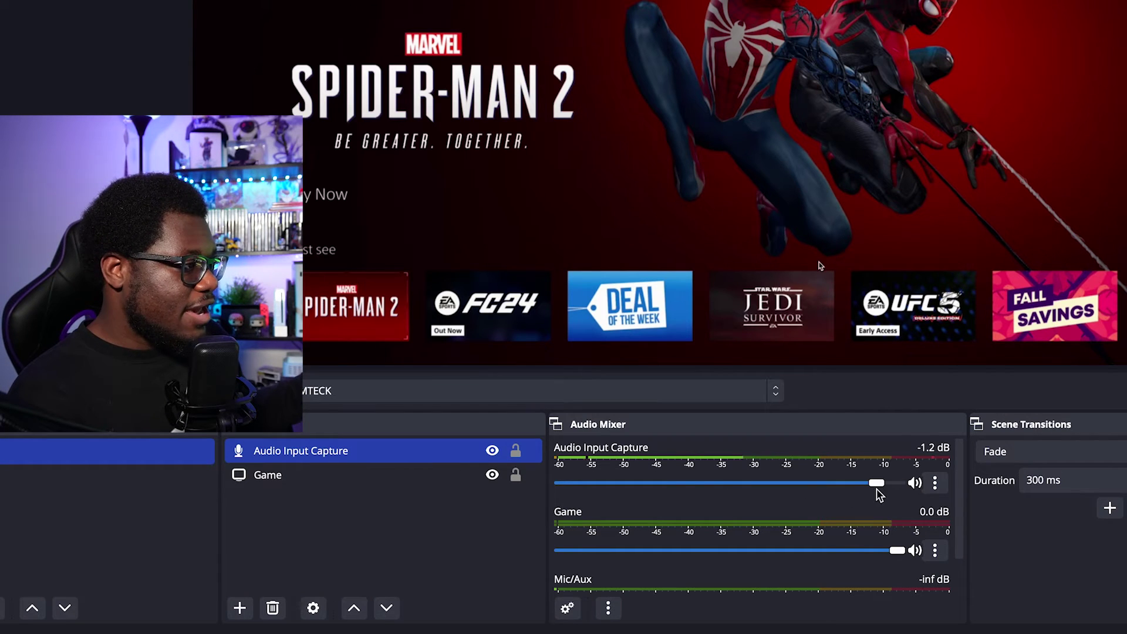
pyautogui.click(935, 484)
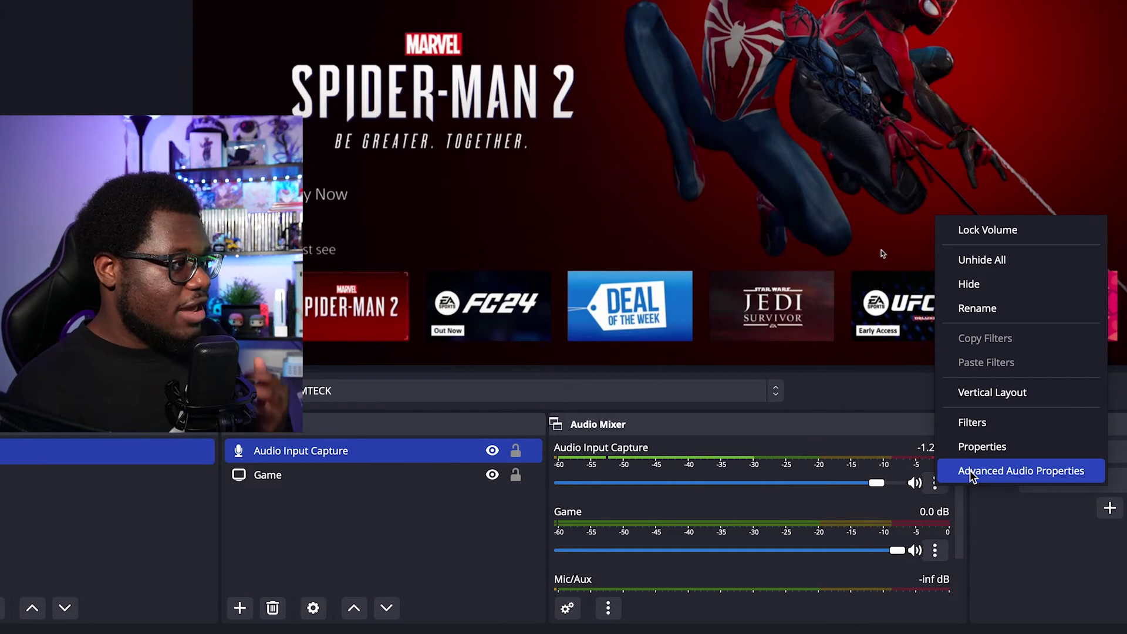
pyautogui.click(998, 470)
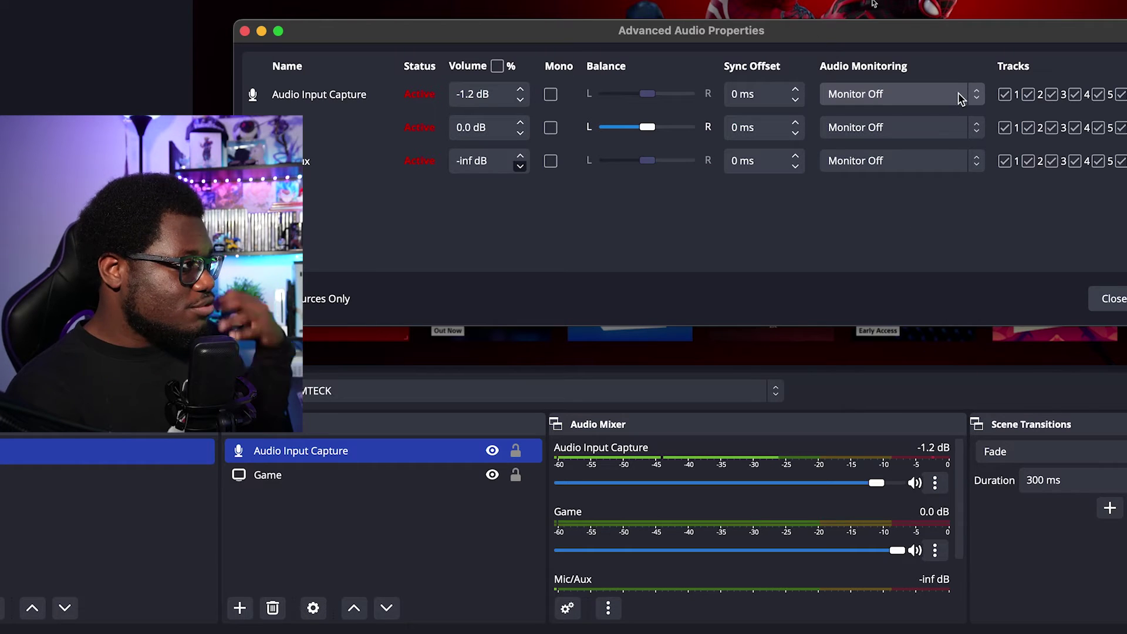
pyautogui.click(896, 94)
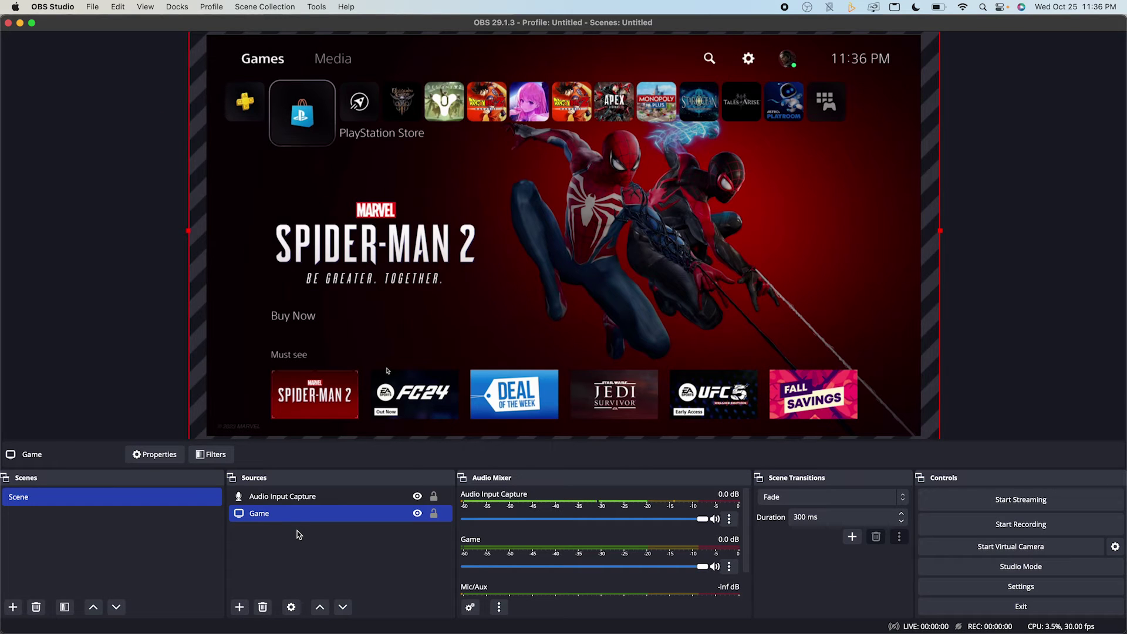
pyautogui.doubleClick(271, 516)
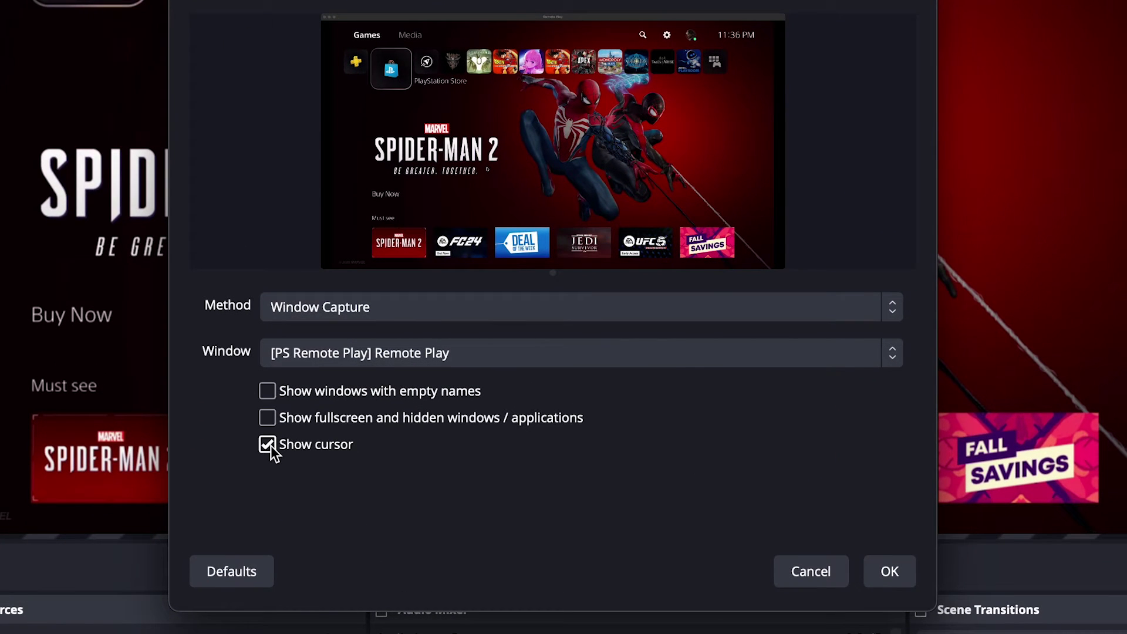
pyautogui.click(887, 579)
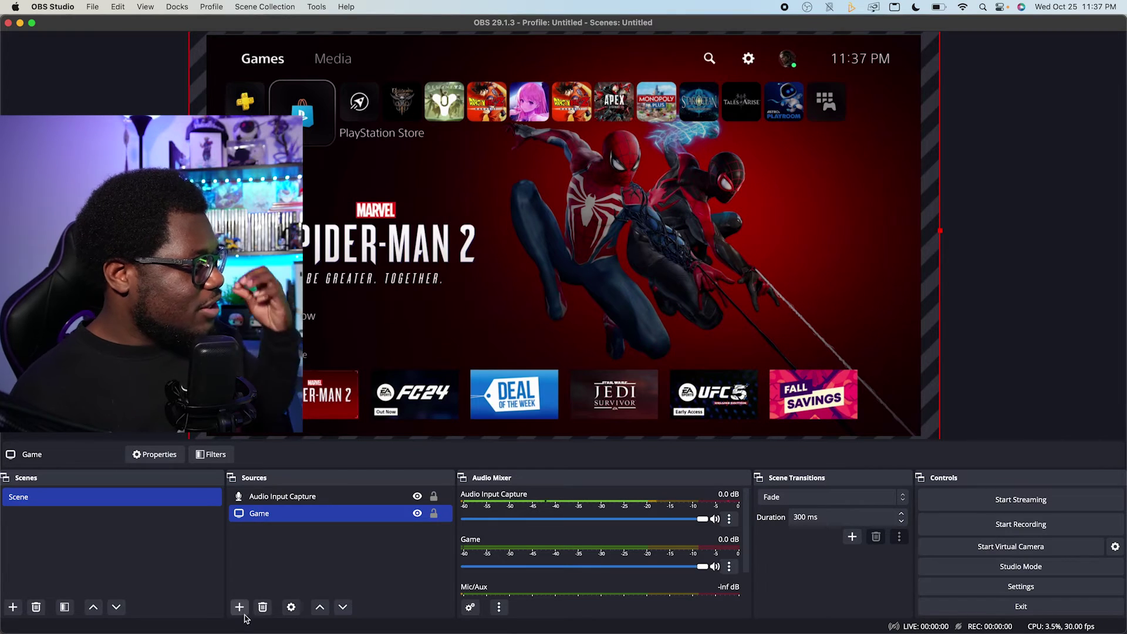
pyautogui.click(239, 607)
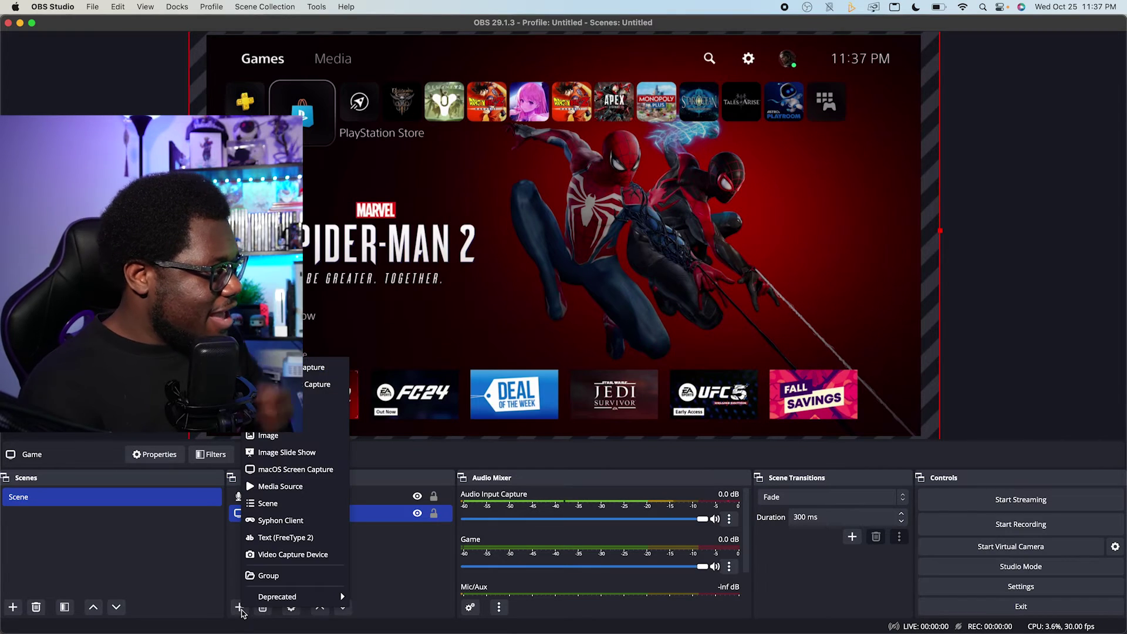